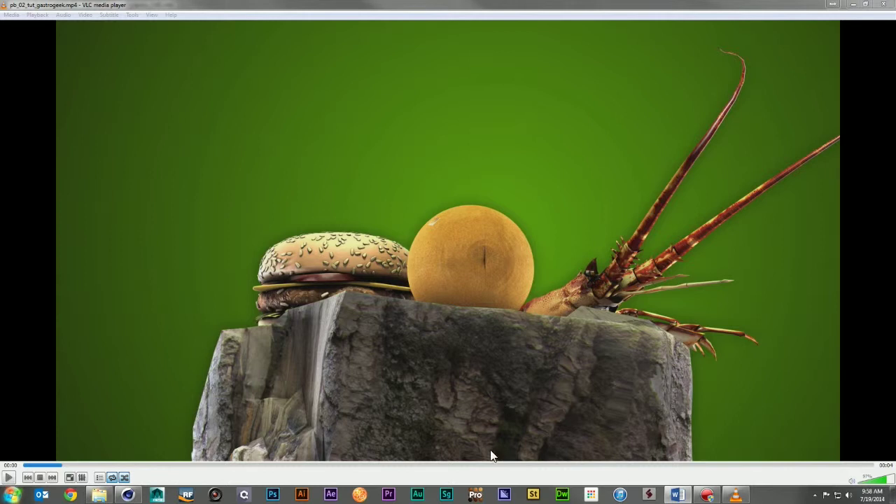
# Step: Play the pb_02_tut_gastrogeek.mp4 preview video in VLC
pyautogui.click(7, 478)
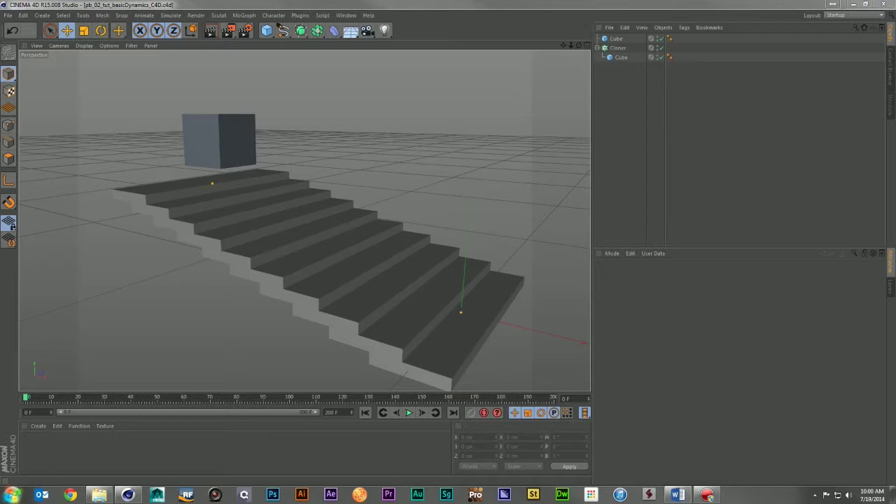
# Step: Add a Rigid Body simulation tag to the Cube
pyautogui.rightClick(622, 40)
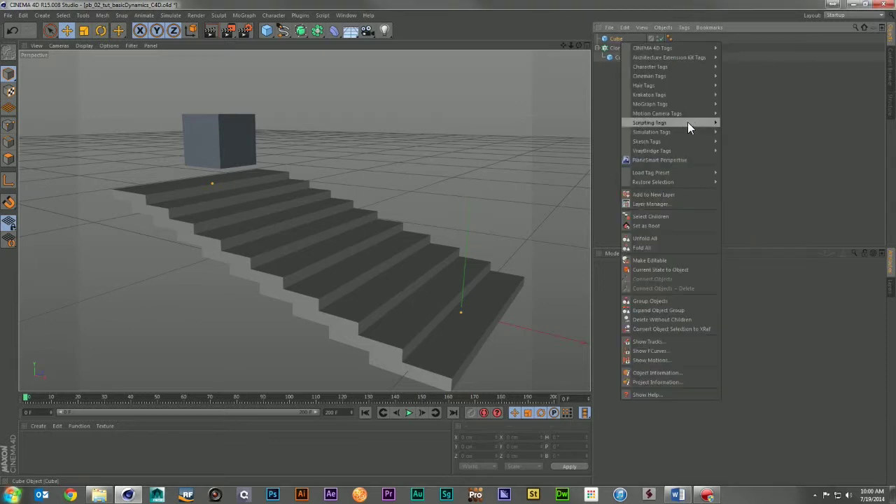
pyautogui.moveTo(684, 132)
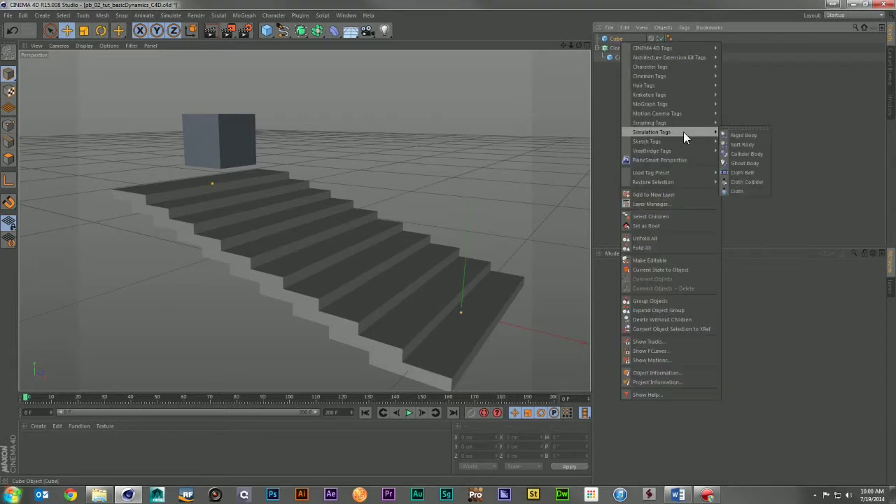
pyautogui.click(748, 136)
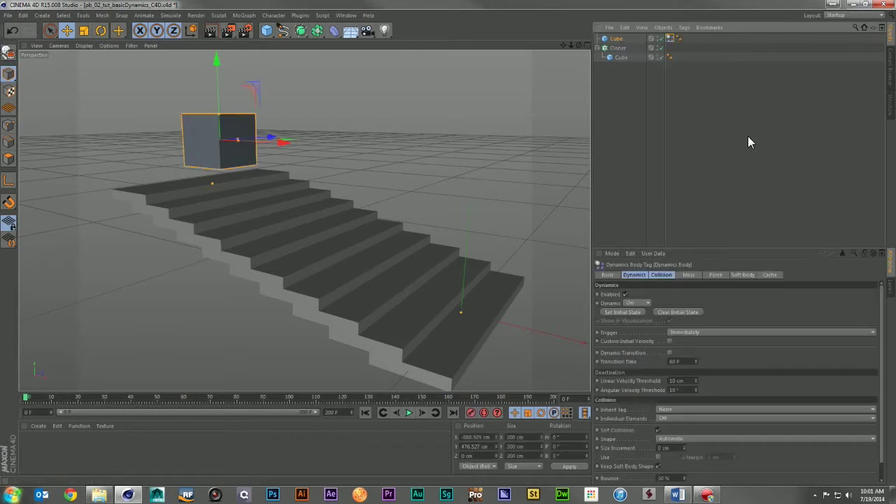
# Step: Add a Collider Body simulation tag to the stairs Cloner
pyautogui.click(619, 48)
pyautogui.rightClick(621, 51)
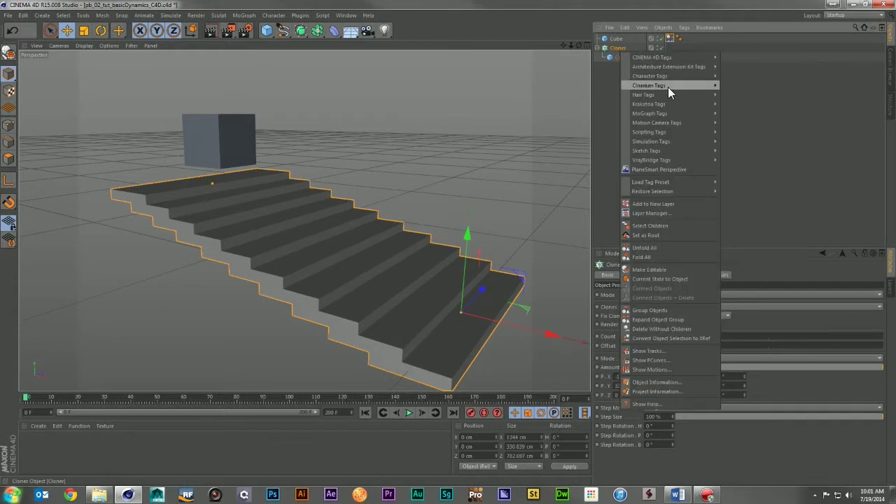
pyautogui.moveTo(677, 140)
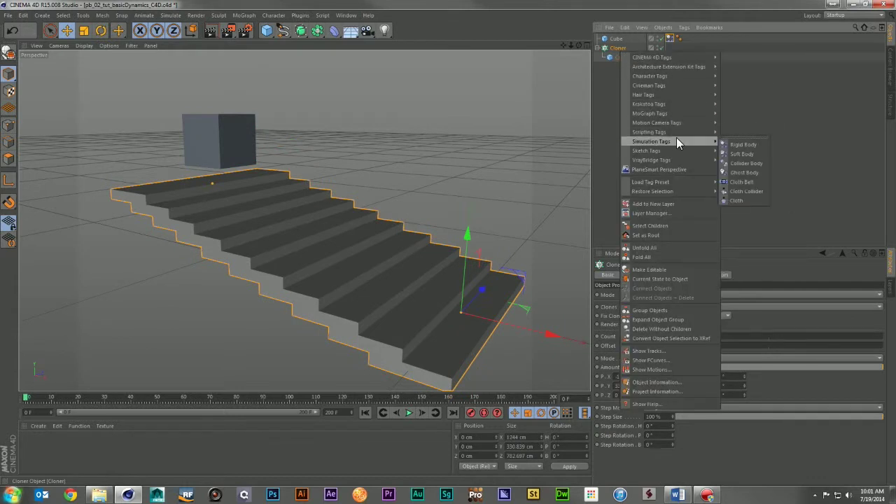
pyautogui.click(746, 164)
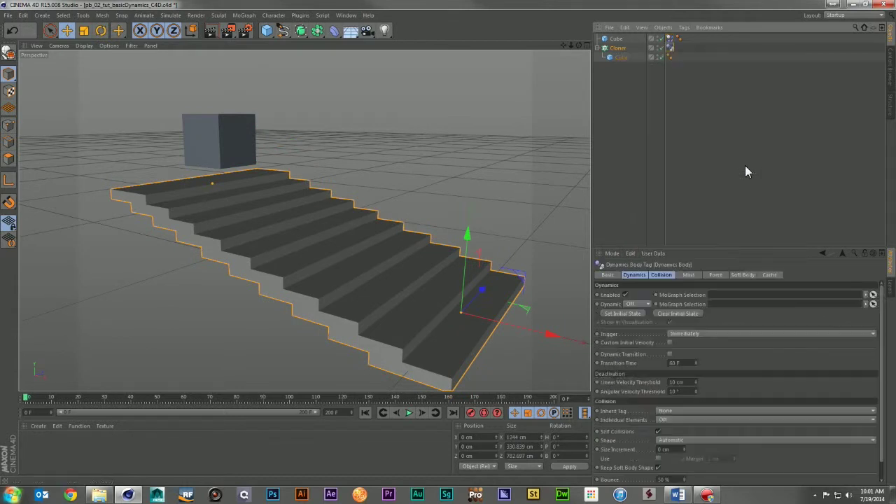
# Step: Set the Cloner's collider Inherit Tag to Apply Tag to Children
pyautogui.click(676, 81)
pyautogui.click(671, 49)
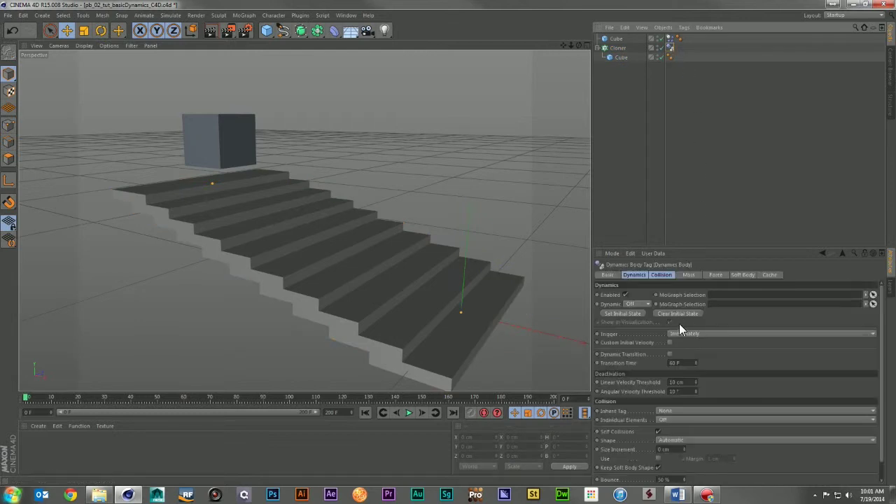
pyautogui.click(662, 275)
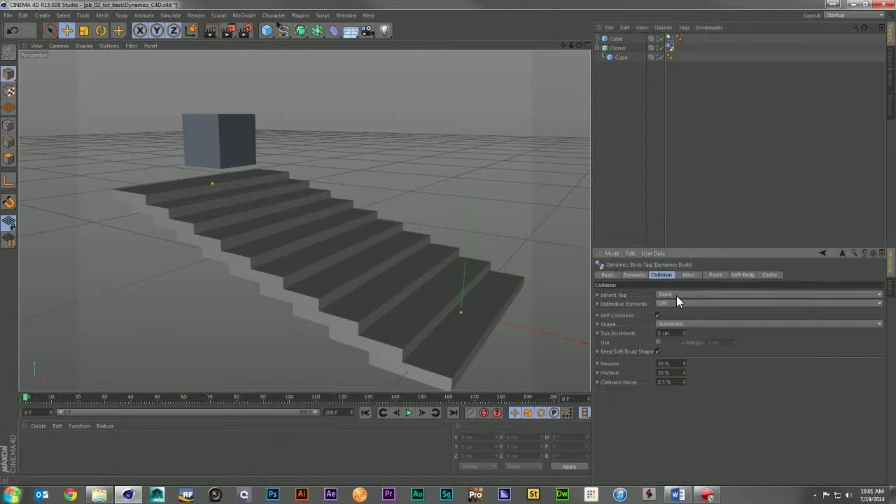
pyautogui.click(672, 294)
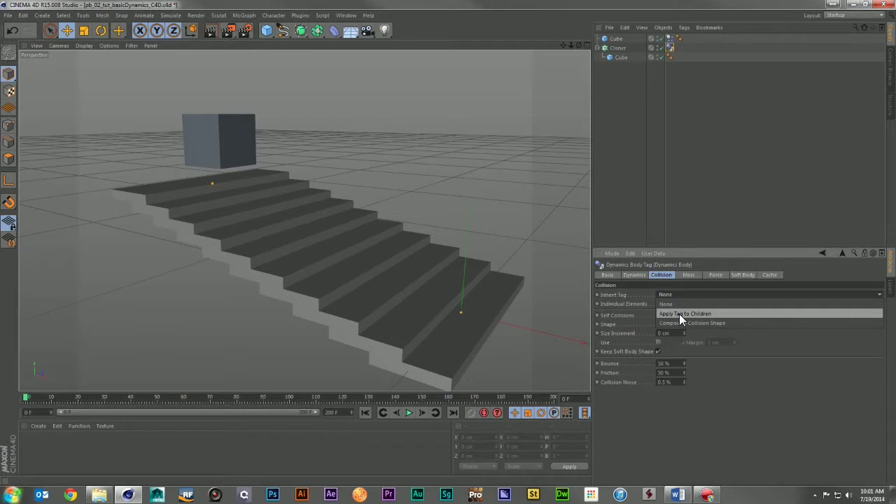
pyautogui.click(679, 314)
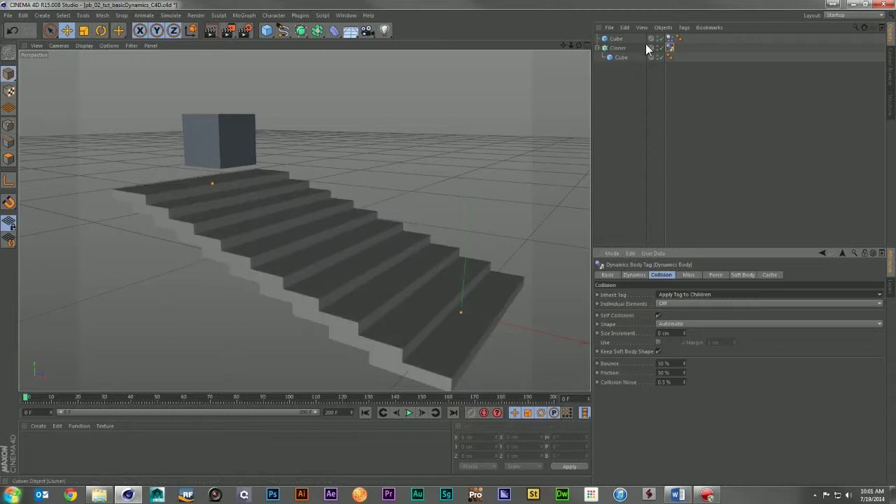
pyautogui.click(670, 39)
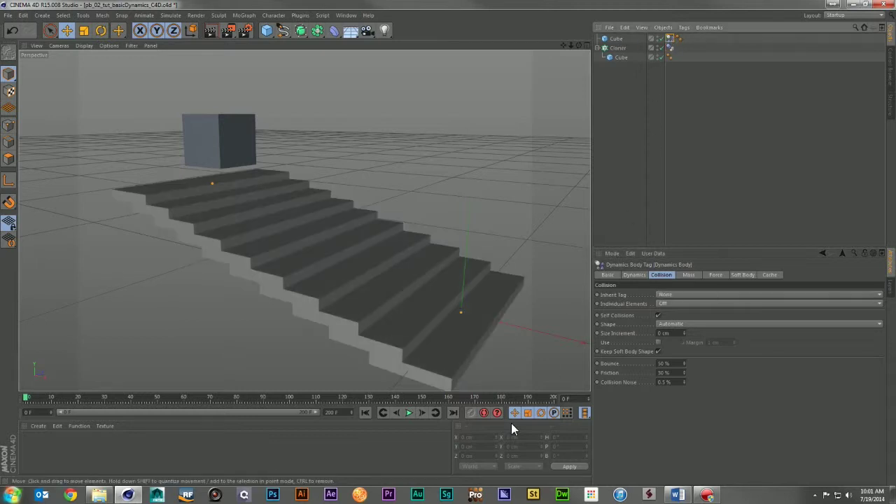
# Step: Test-play the simulation, then rewind to frame 0
pyautogui.click(408, 413)
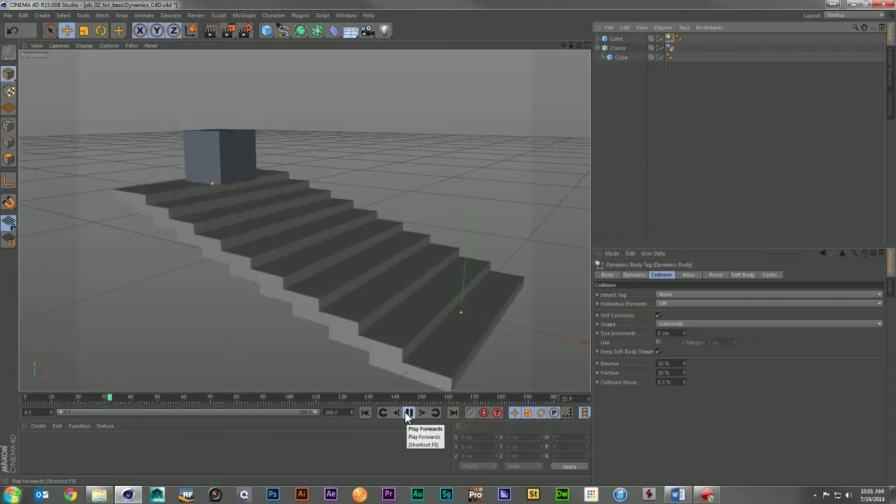
pyautogui.click(406, 414)
pyautogui.click(365, 413)
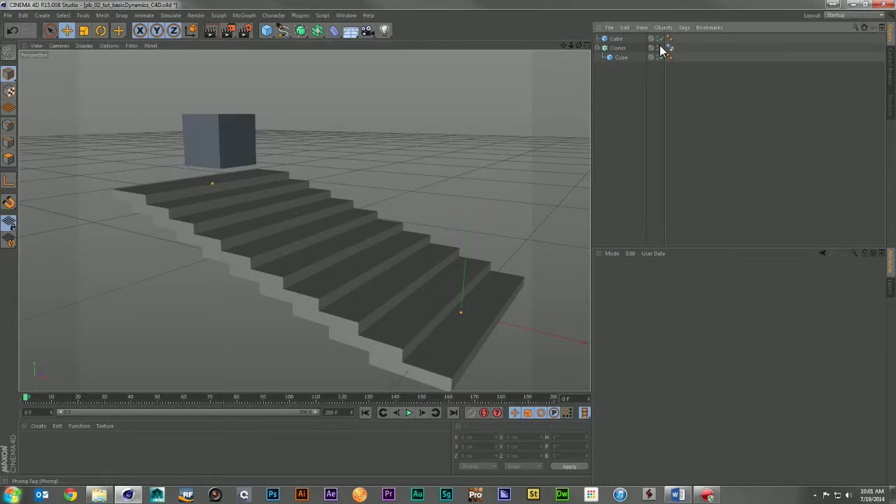
# Step: Tilt the cube about its bank axis with the Rotate tool
pyautogui.click(214, 136)
pyautogui.press('r')
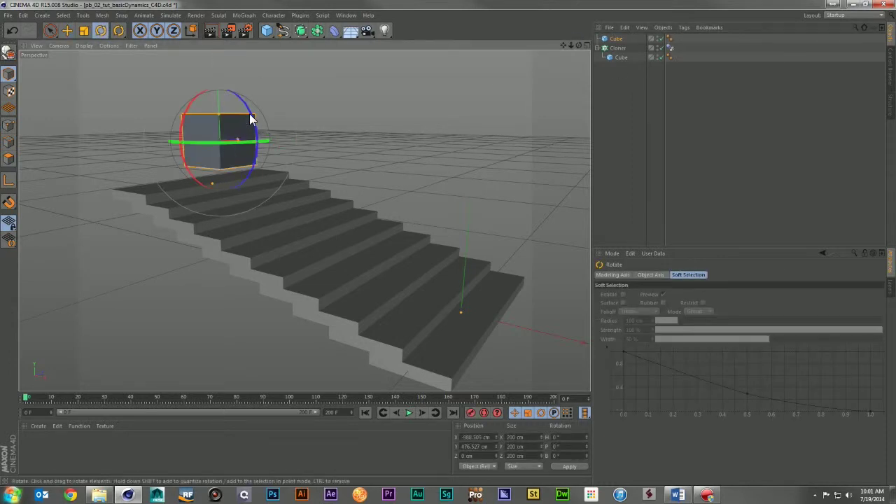
pyautogui.moveTo(250, 114); pyautogui.dragTo(291, 57)
pyautogui.press('e')
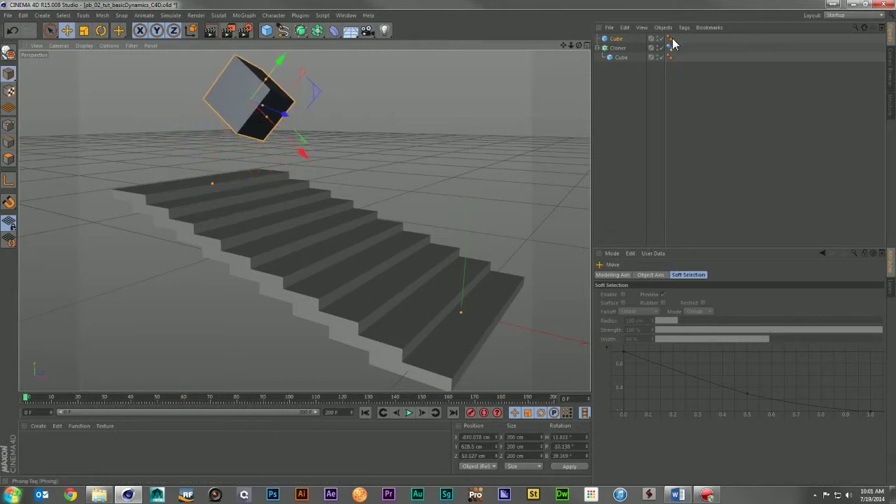
# Step: Add a Rigid Body tag to the cube, watch it fall, and rewind to frame 0
pyautogui.rightClick(616, 40)
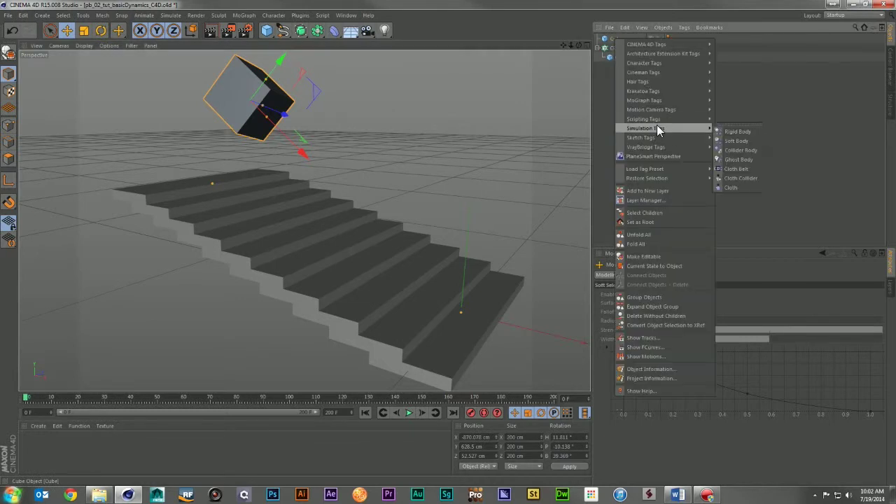
pyautogui.moveTo(662, 128)
pyautogui.click(732, 134)
pyautogui.click(633, 213)
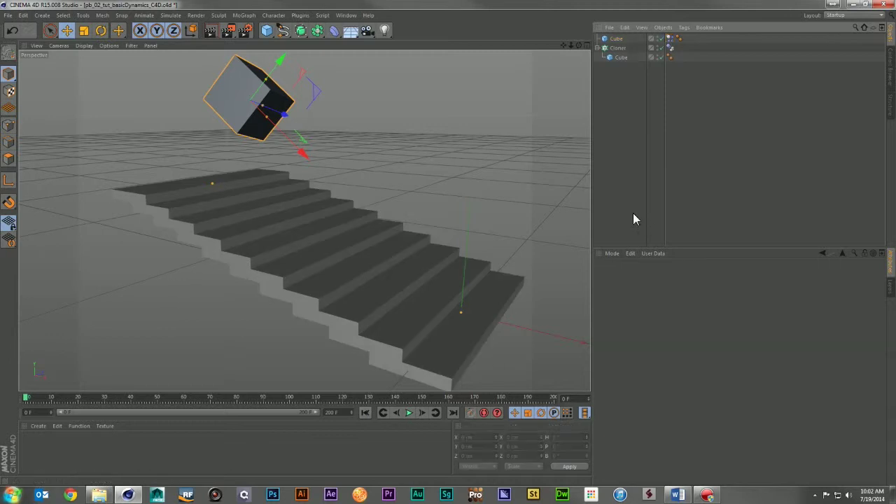
pyautogui.click(410, 412)
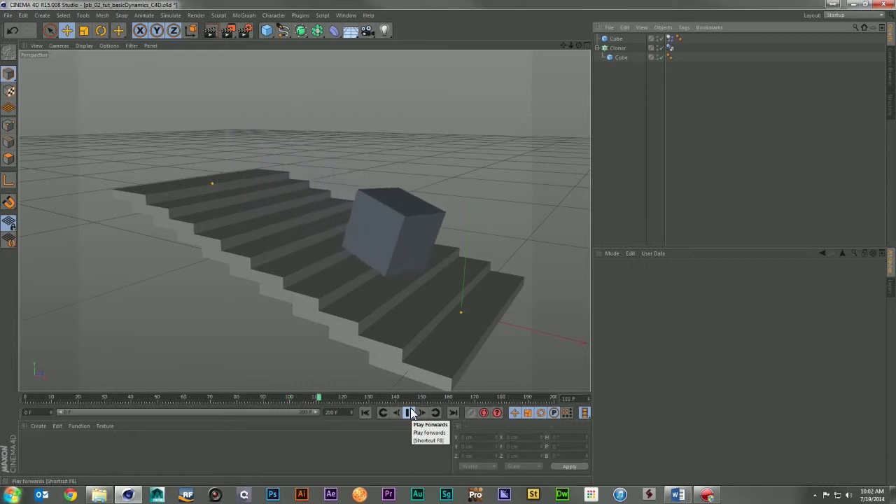
pyautogui.click(411, 413)
pyautogui.click(367, 413)
# Step: Reset the cube's X, Y and Z position to 0 cm
pyautogui.click(671, 40)
pyautogui.click(618, 38)
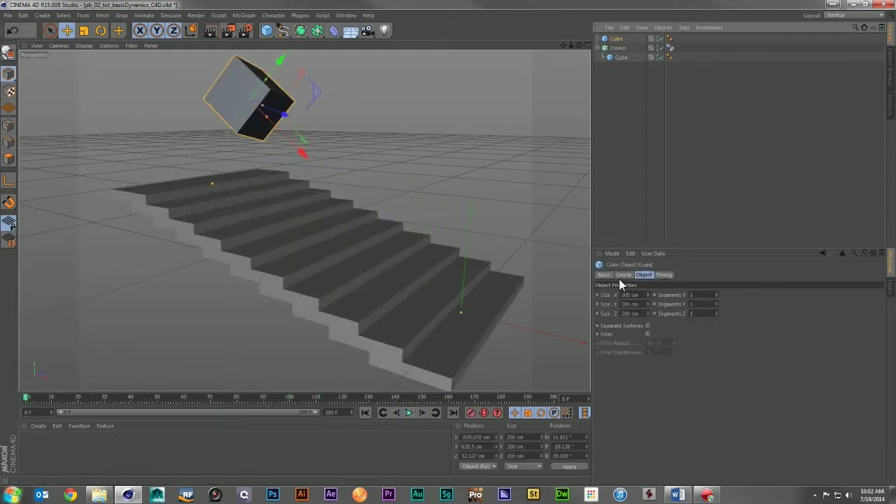
pyautogui.click(623, 275)
pyautogui.doubleClick(628, 295)
pyautogui.write('0')
pyautogui.press('Return')
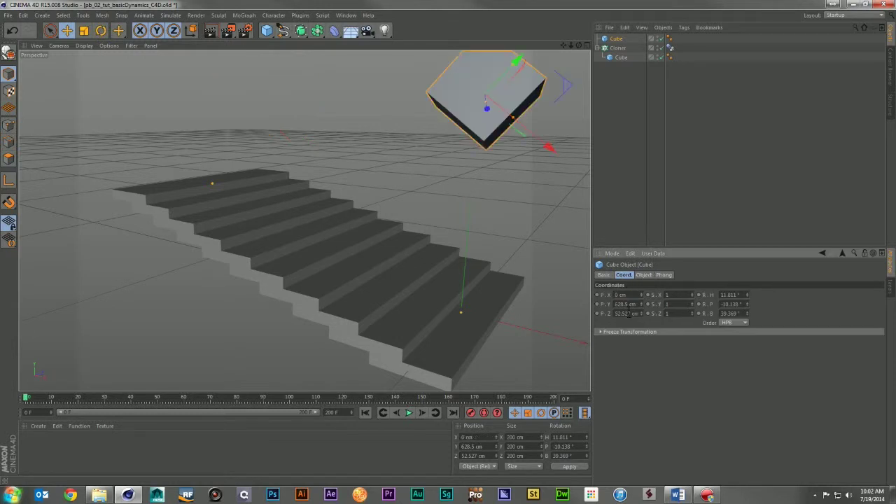
pyautogui.doubleClick(627, 313)
pyautogui.write('0')
pyautogui.press('Return')
pyautogui.doubleClick(628, 304)
pyautogui.write('0')
pyautogui.press('Return')
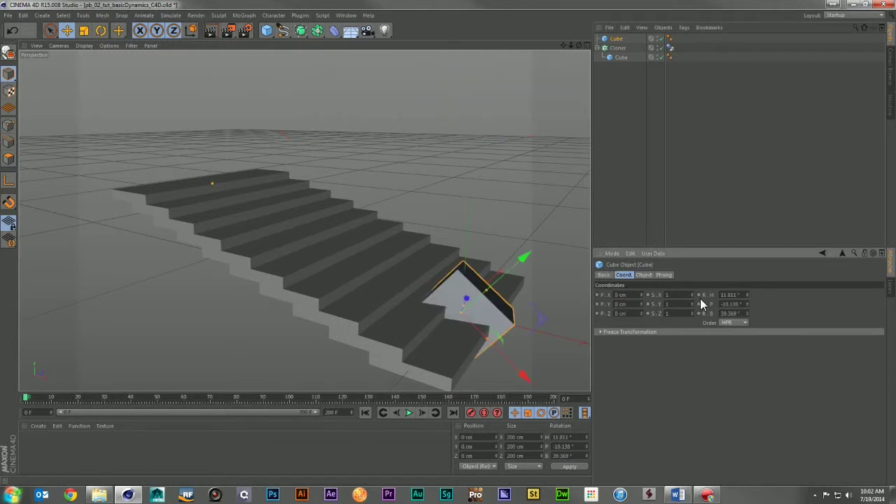
# Step: Reset the cube's heading, pitch and bank rotation to 0°
pyautogui.doubleClick(728, 295)
pyautogui.write('0')
pyautogui.press('Return')
pyautogui.write('0')
pyautogui.press('Return')
pyautogui.doubleClick(728, 313)
pyautogui.write('0')
pyautogui.press('Return')
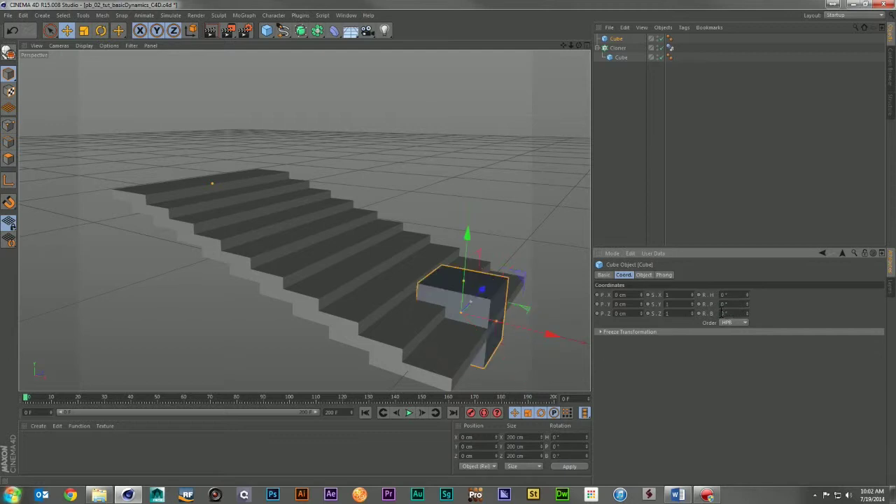
# Step: Raise the cube above the top of the stairs, add a Rigid Body tag, and play
pyautogui.moveTo(514, 328); pyautogui.dragTo(278, 279)
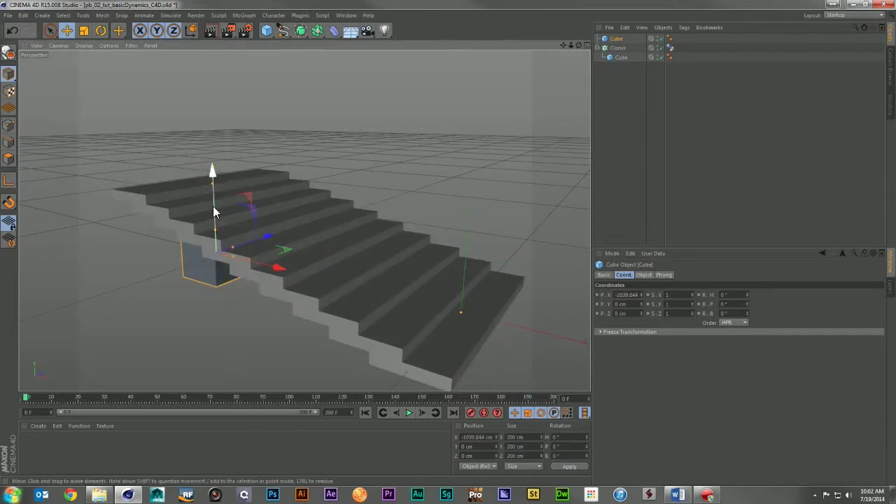
pyautogui.moveTo(214, 208); pyautogui.dragTo(197, 87)
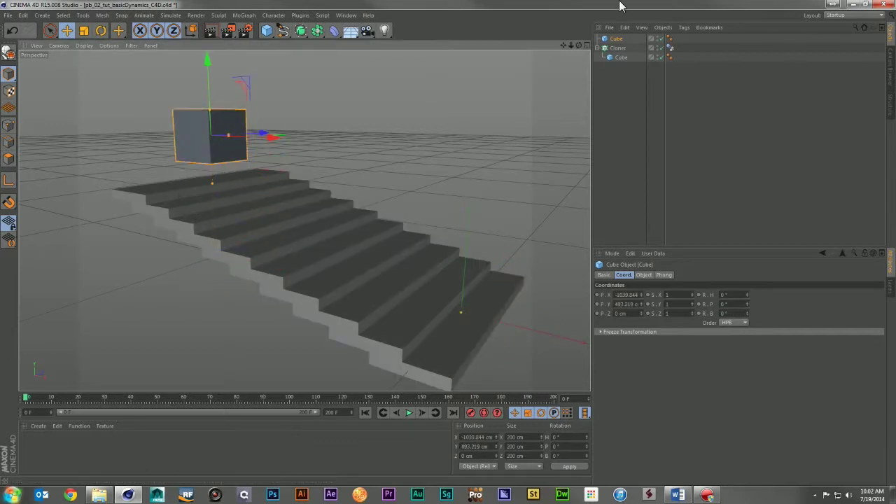
pyautogui.rightClick(621, 41)
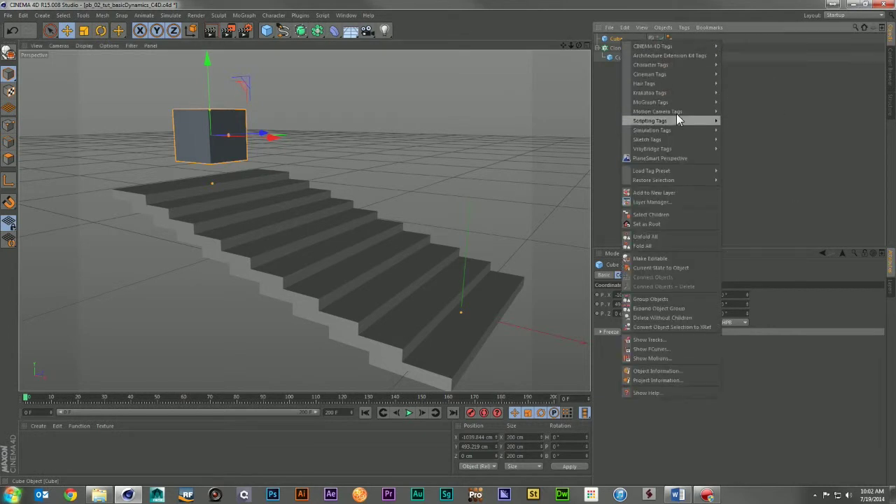
pyautogui.moveTo(685, 133)
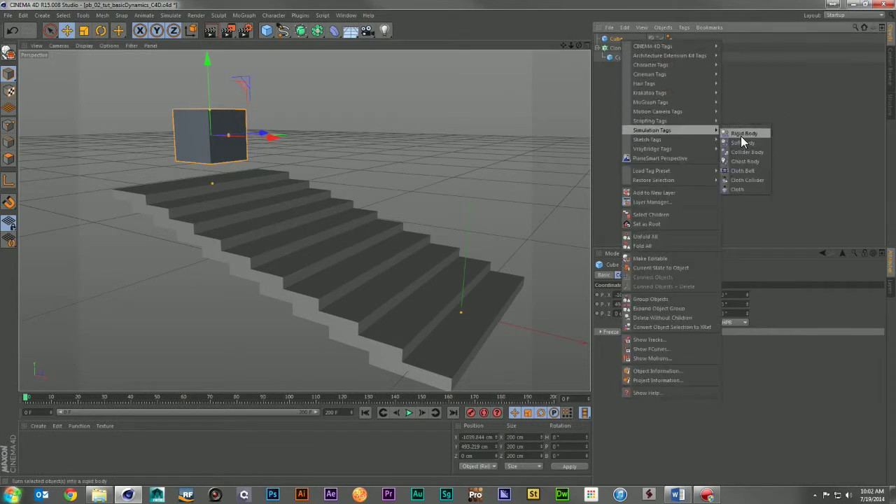
pyautogui.click(740, 136)
pyautogui.click(637, 275)
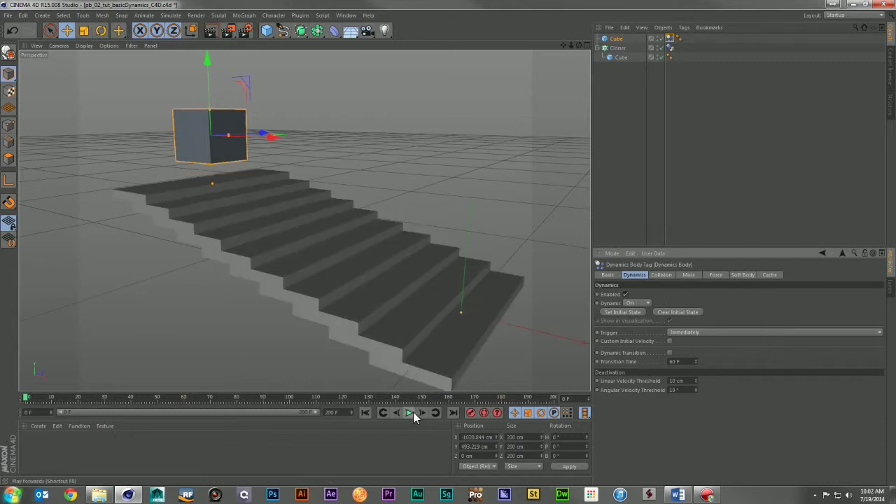
pyautogui.click(413, 413)
# Step: Rewind, enable Custom Initial Velocity, and set linear velocity Y to 300 cm
pyautogui.click(411, 413)
pyautogui.click(365, 412)
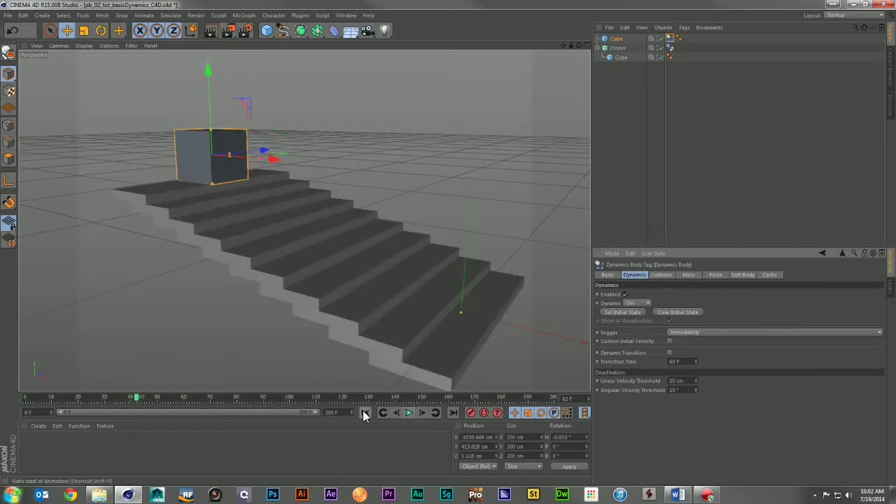
pyautogui.click(670, 341)
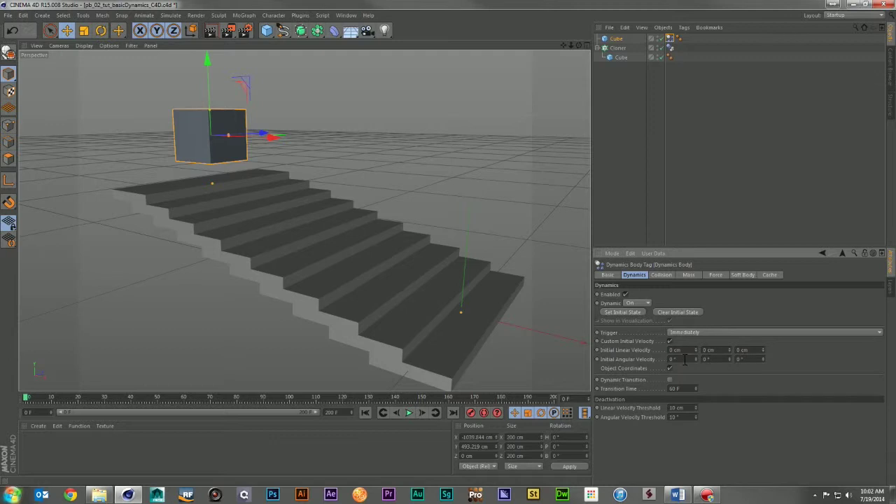
pyautogui.click(676, 350)
pyautogui.click(725, 350)
pyautogui.write('300')
pyautogui.press('Return')
# Step: Set linear velocity X to 300 cm and angular velocity X and Z to 90°
pyautogui.click(675, 349)
pyautogui.write('300')
pyautogui.click(672, 359)
pyautogui.write('50')
pyautogui.press('Tab')
pyautogui.press('Tab')
pyautogui.write('90')
# Step: Test-play the flying, spinning cube and jump back to the first frame
pyautogui.click(408, 413)
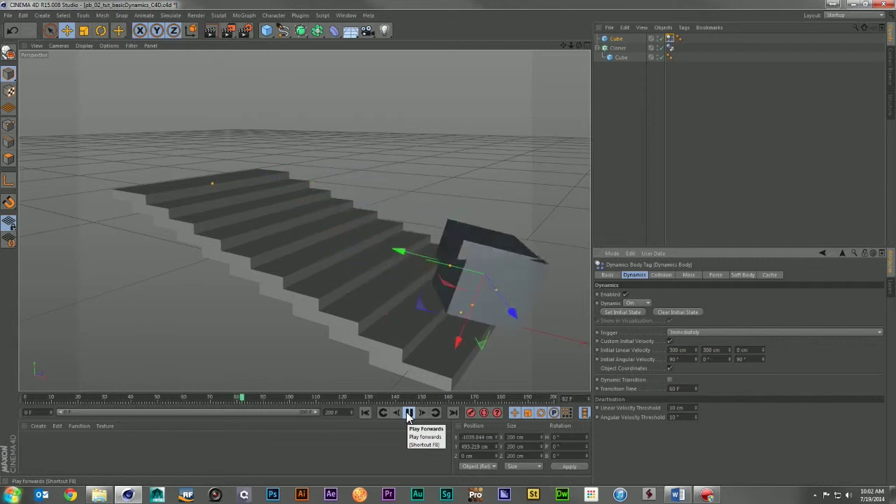
pyautogui.click(408, 413)
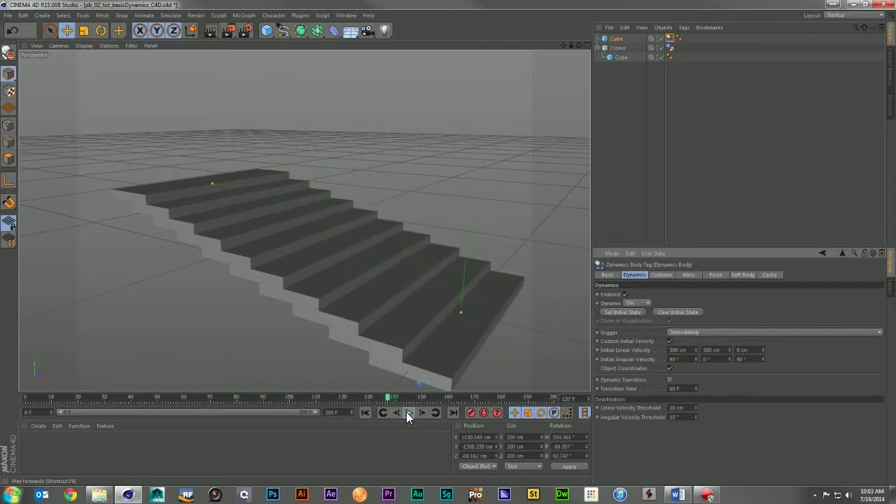
pyautogui.hotkey('shift', 'f')
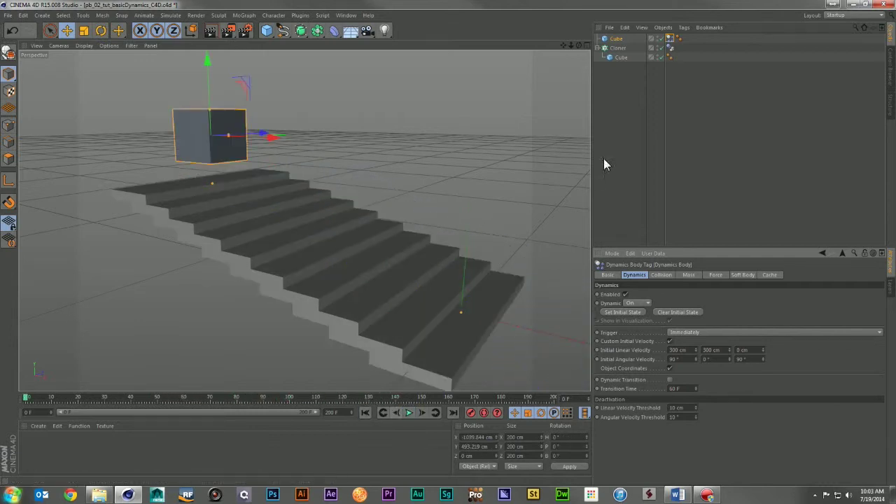
pyautogui.click(348, 15)
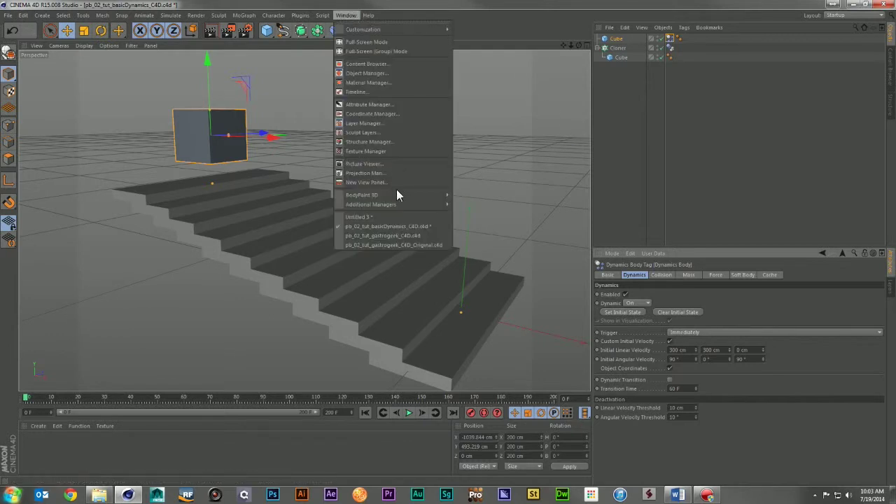
# Step: Open gastrogeek_C4D_Original.c4d, play the finished animation, and inspect the stump and axe
pyautogui.click(376, 245)
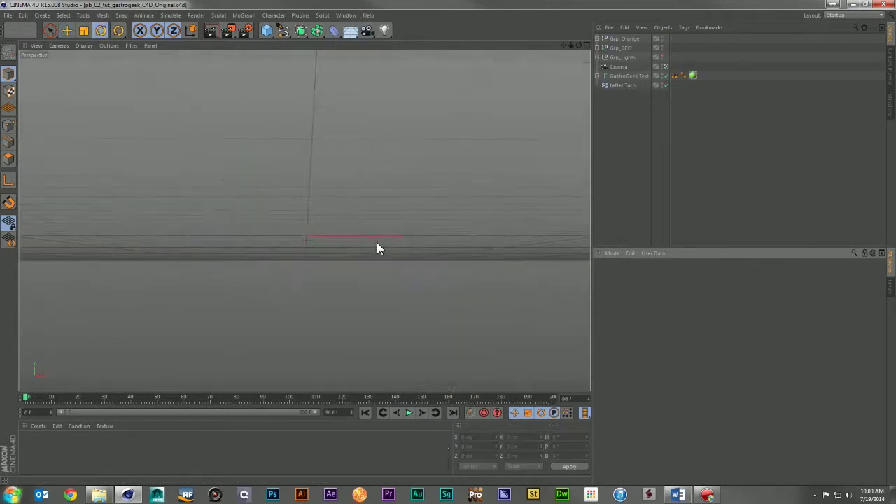
pyautogui.click(409, 413)
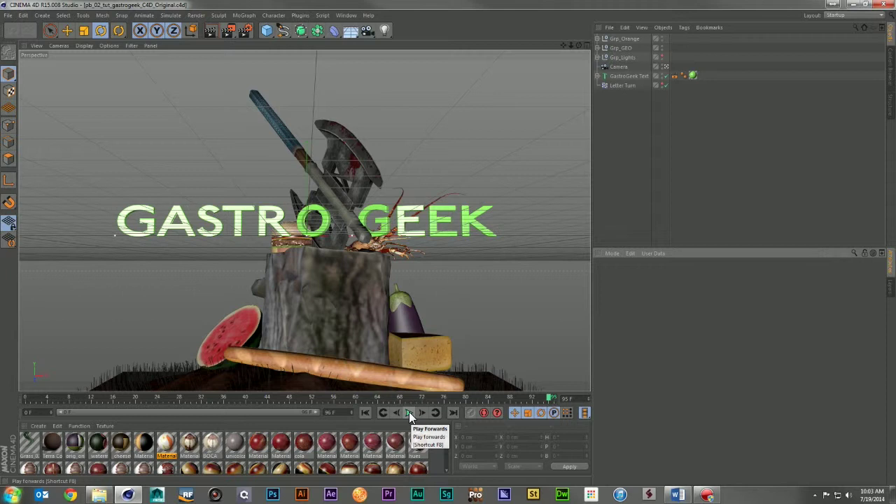
pyautogui.click(409, 412)
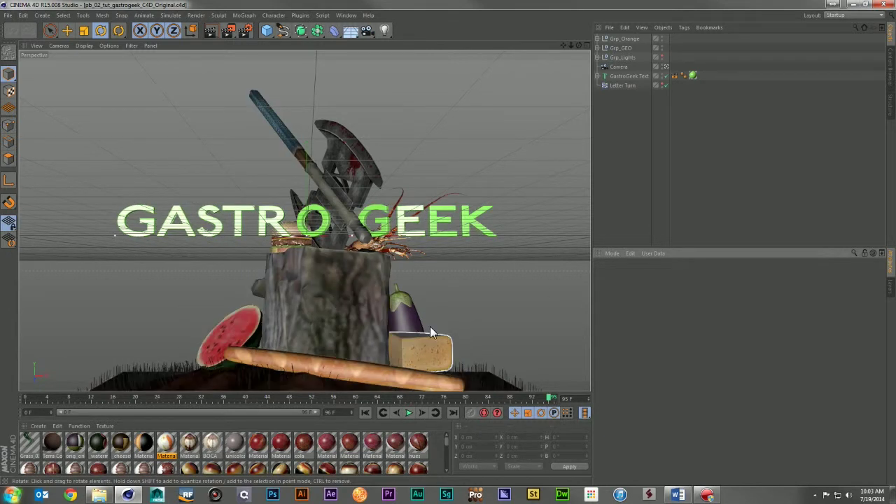
pyautogui.click(383, 290)
pyautogui.click(363, 159)
pyautogui.keyDown('shift'); pyautogui.click(255, 287); pyautogui.keyUp('shift')
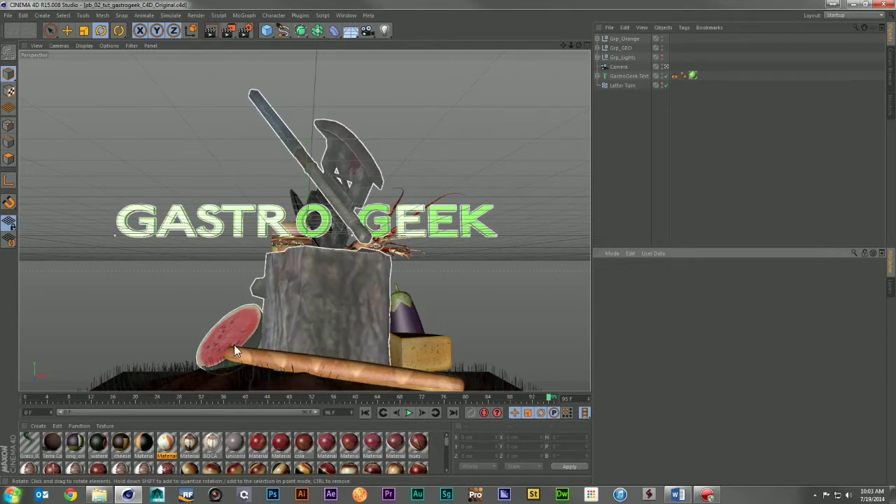
pyautogui.click(107, 203)
# Step: Switch to pb_02_tut_gastrogeek_C4D.c4d, then to the Untitled 3 document
pyautogui.click(346, 16)
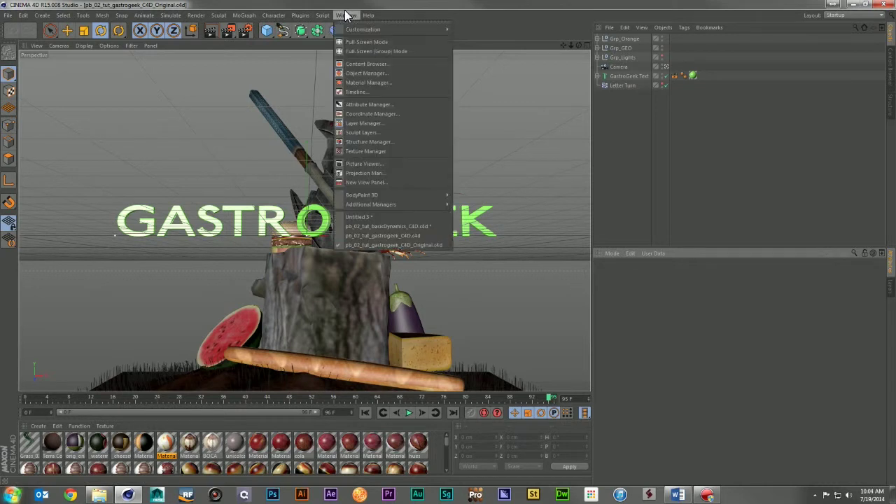
pyautogui.click(404, 235)
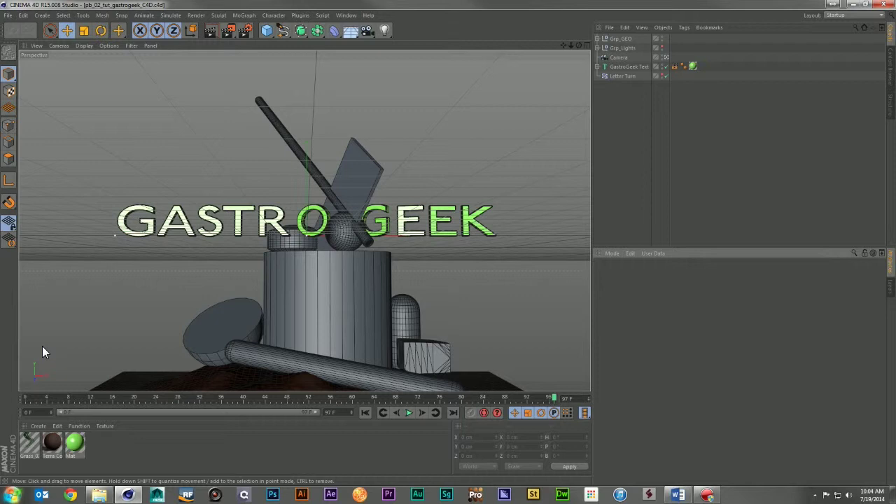
pyautogui.click(346, 14)
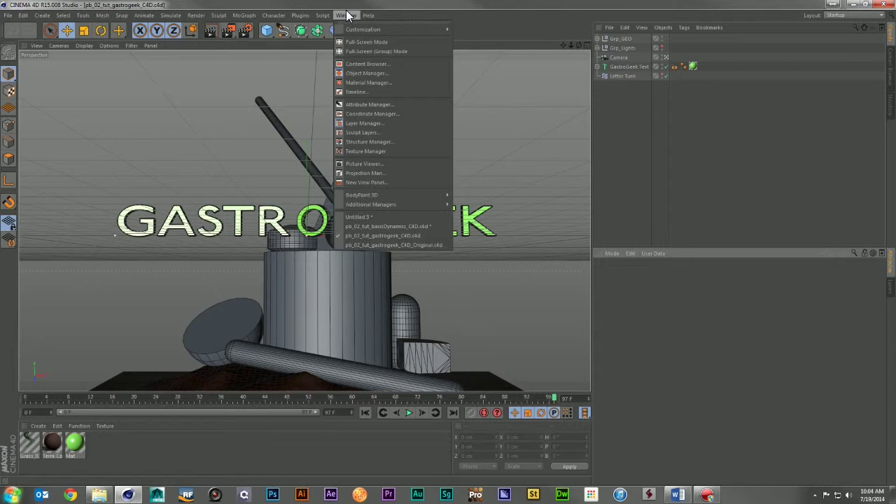
pyautogui.click(383, 218)
# Step: Select Cube 6.5 Feet and Cube 200 Feet in turn to compare their scale
pyautogui.click(444, 286)
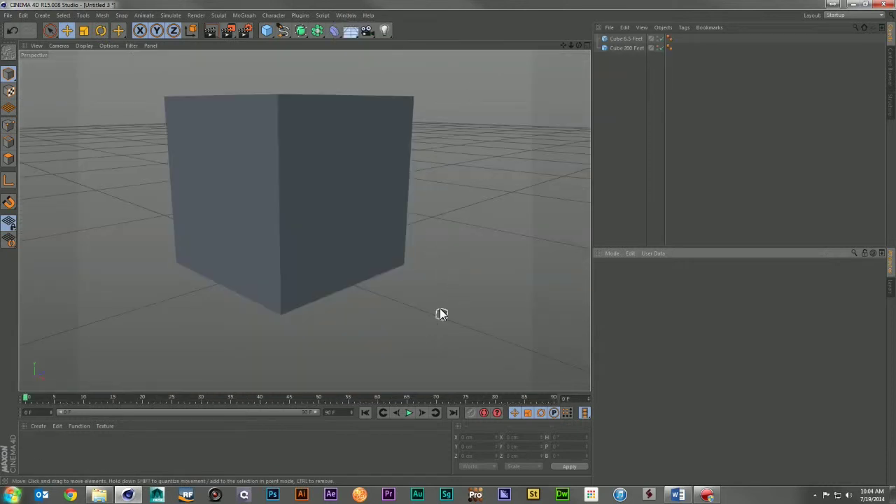
pyautogui.click(440, 313)
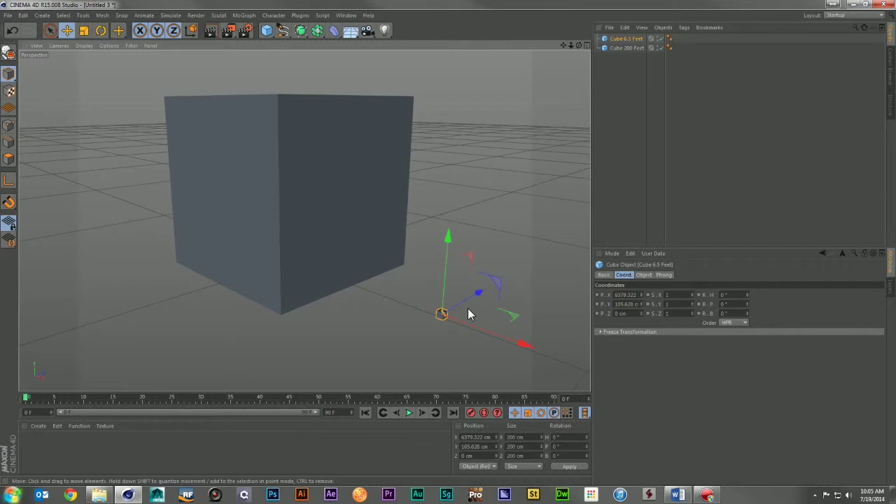
pyautogui.click(354, 181)
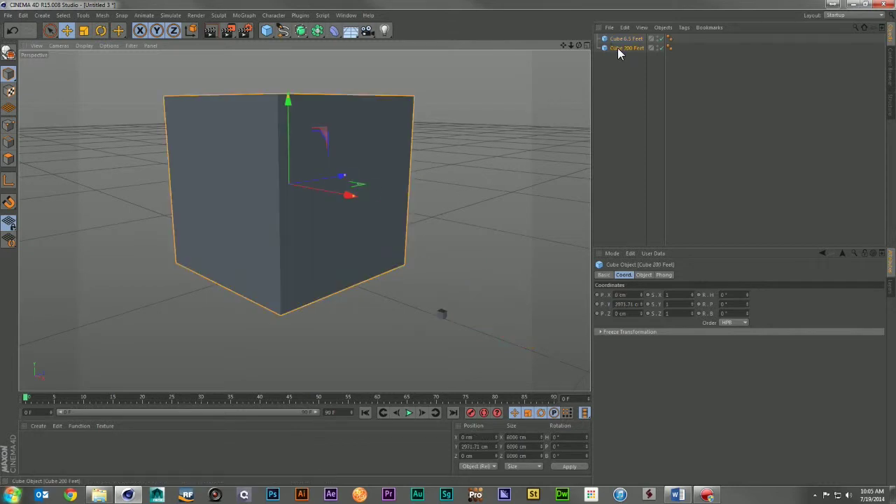
pyautogui.click(430, 308)
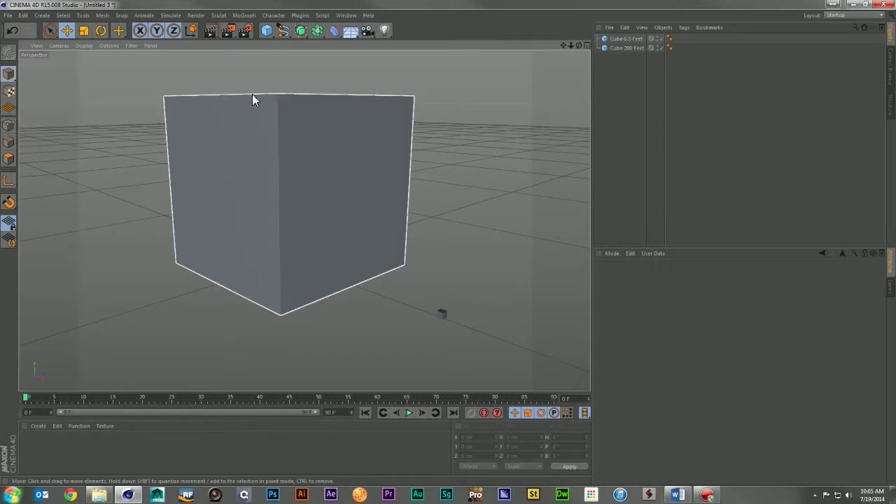
pyautogui.click(228, 262)
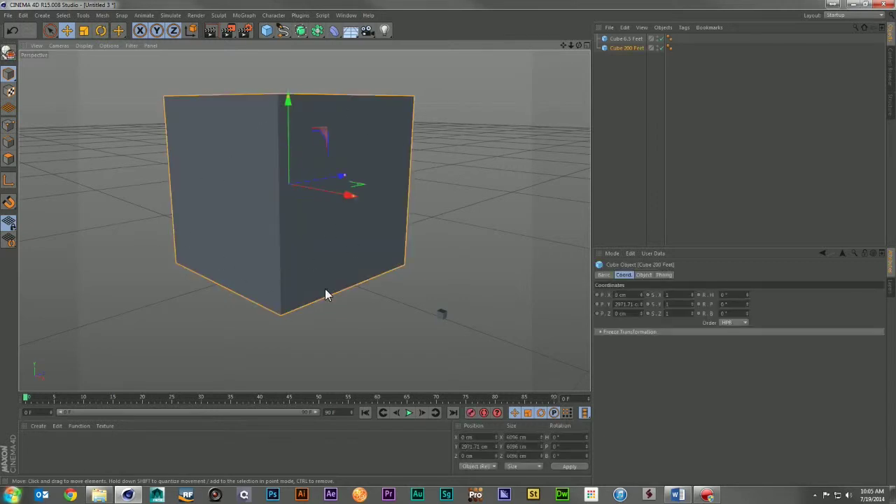
pyautogui.click(437, 315)
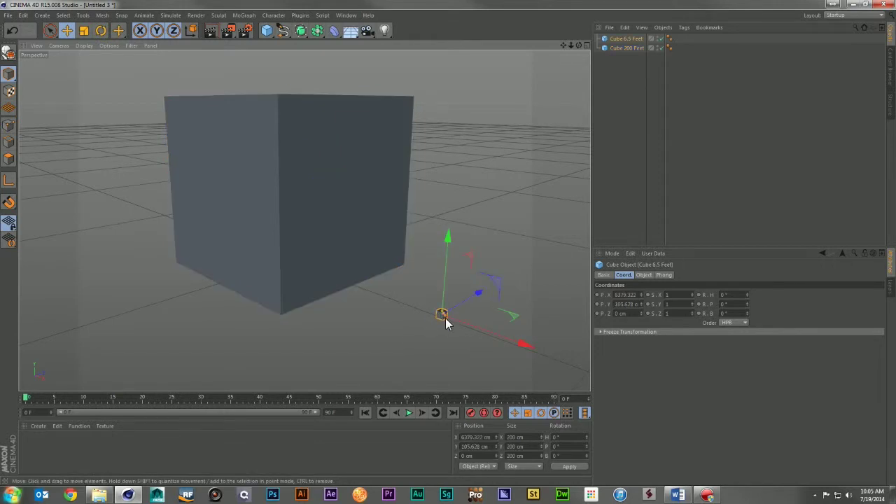
pyautogui.click(325, 134)
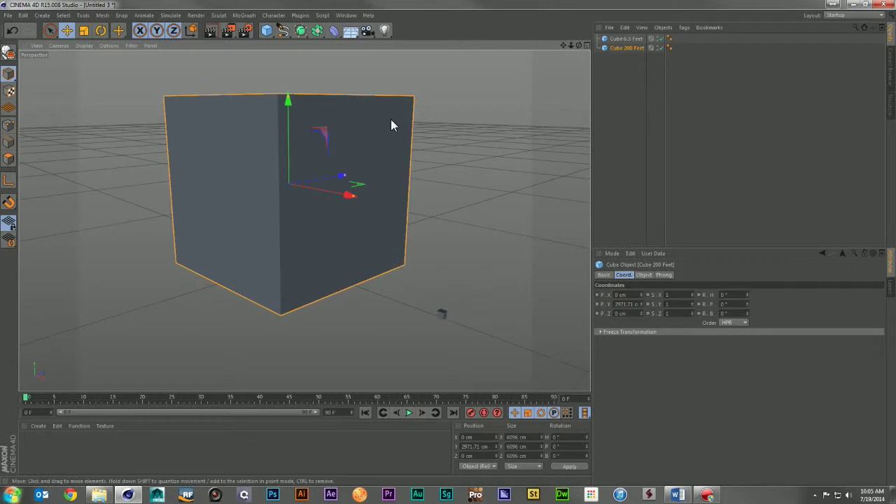
pyautogui.click(432, 258)
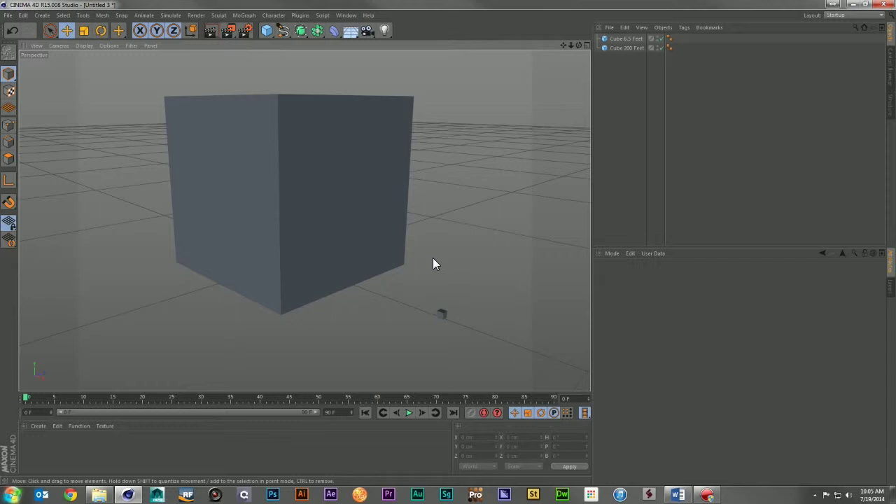
pyautogui.click(349, 16)
# Step: Switch to pb_02_tut_gastrogeek_C4D.c4d and show the Project Settings Dynamics Cache options
pyautogui.click(383, 235)
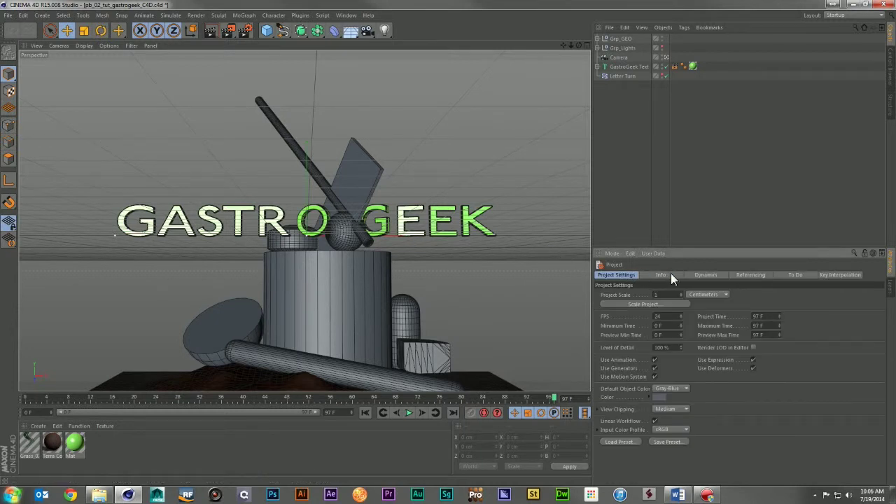
pyautogui.click(708, 275)
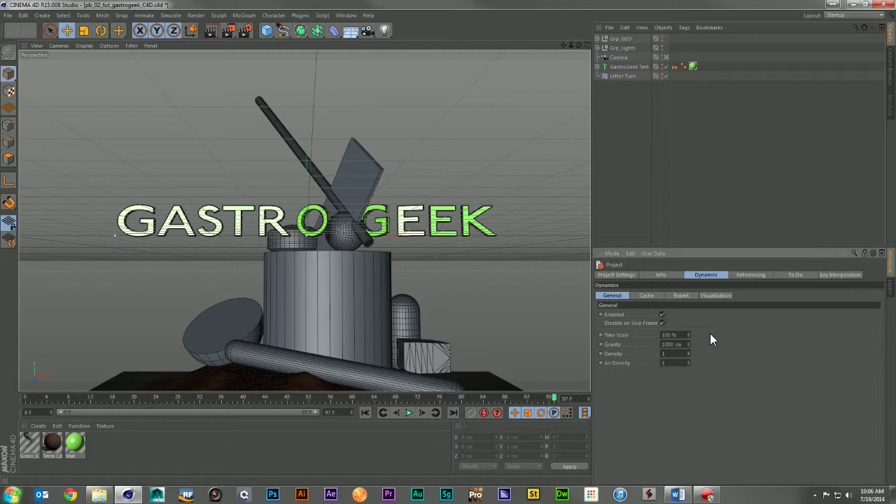
pyautogui.click(647, 296)
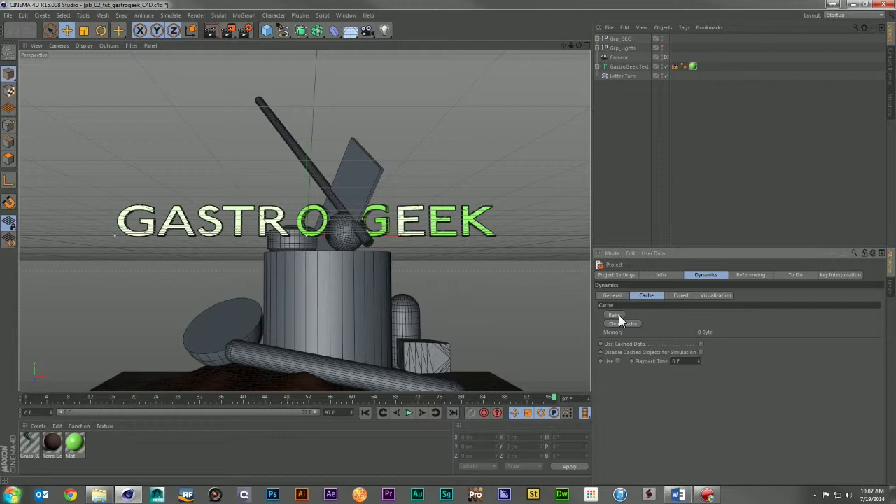
pyautogui.click(680, 296)
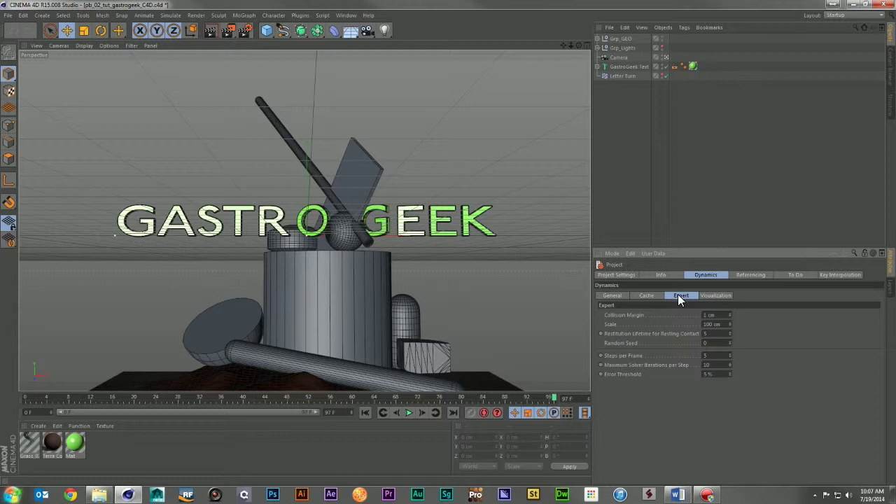
pyautogui.click(712, 297)
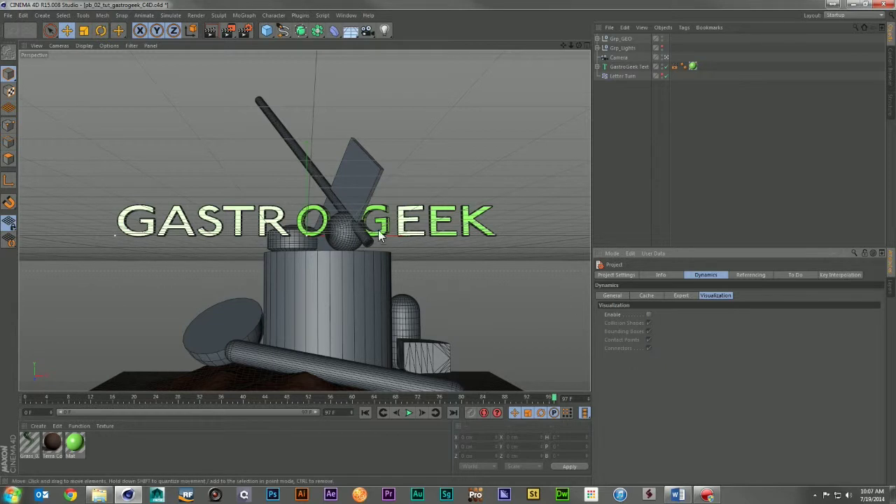
pyautogui.click(677, 298)
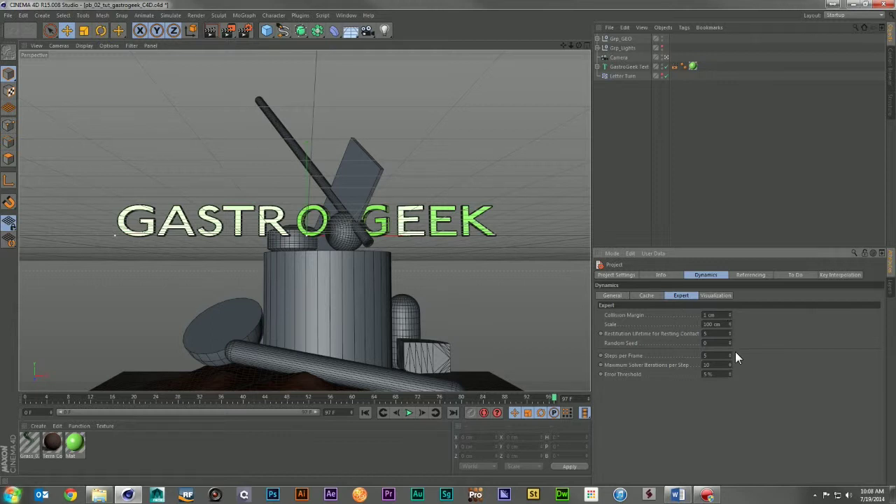
pyautogui.click(707, 356)
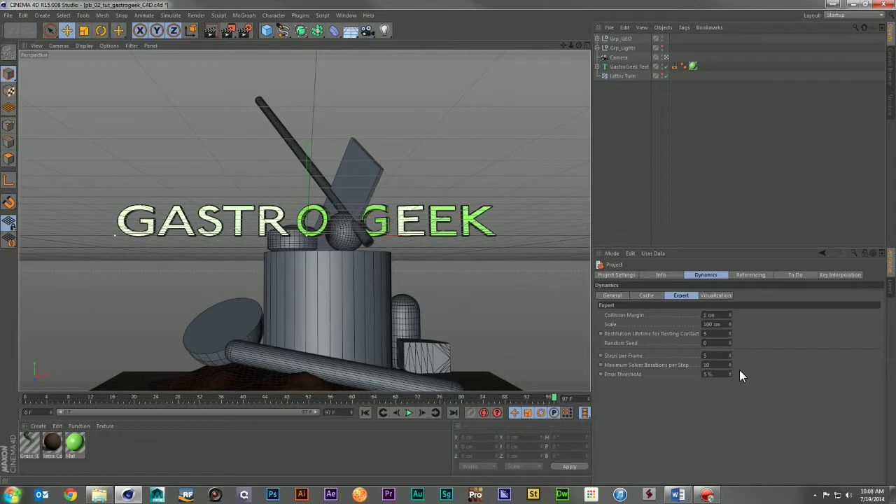
# Step: Expand Grp_GEO, select Orange_L and Orange_R, and bring up their Simulation Tags menu
pyautogui.click(625, 38)
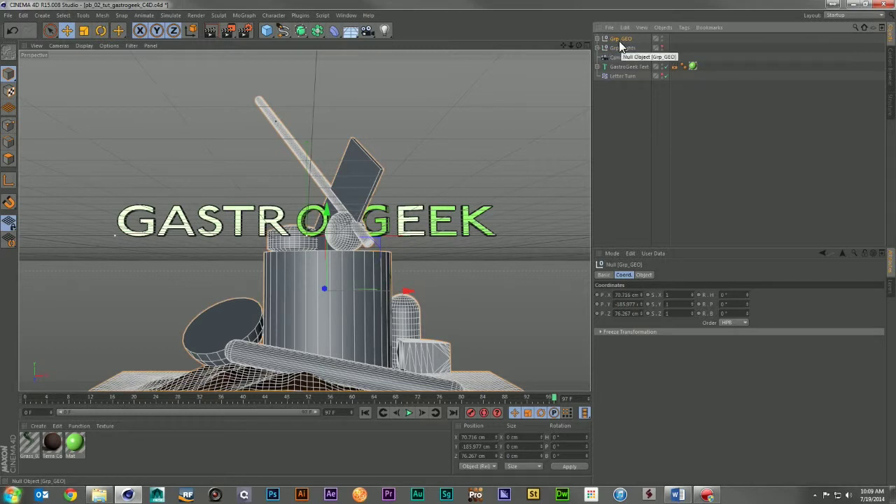
pyautogui.click(597, 38)
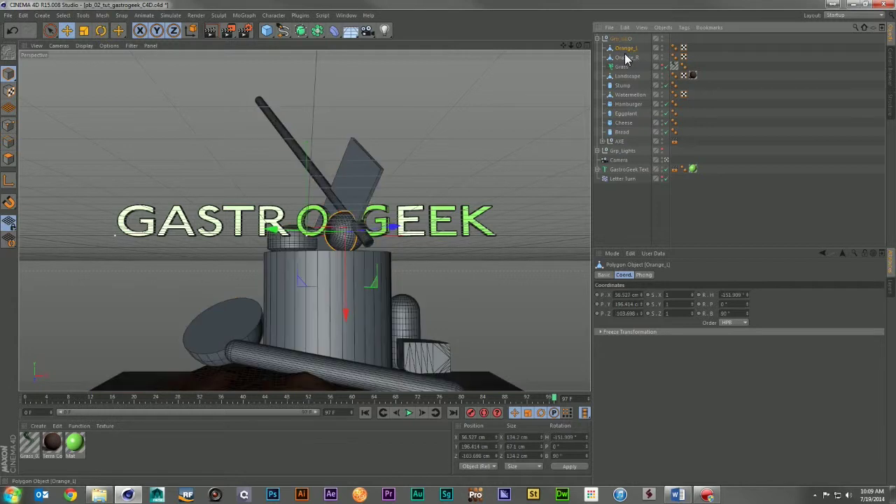
pyautogui.click(624, 50)
pyautogui.click(626, 57)
pyautogui.click(626, 48)
pyautogui.click(627, 58)
pyautogui.click(626, 48)
pyautogui.click(627, 58)
pyautogui.click(626, 49)
pyautogui.rightClick(628, 51)
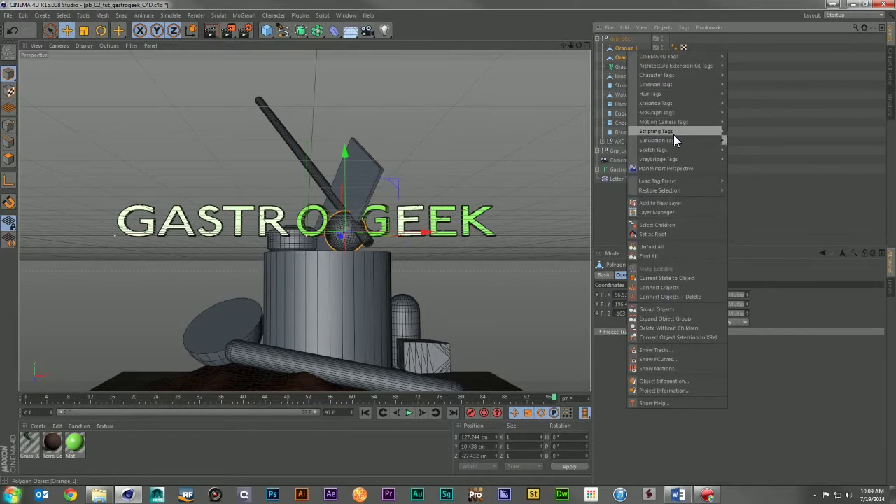
pyautogui.moveTo(676, 140)
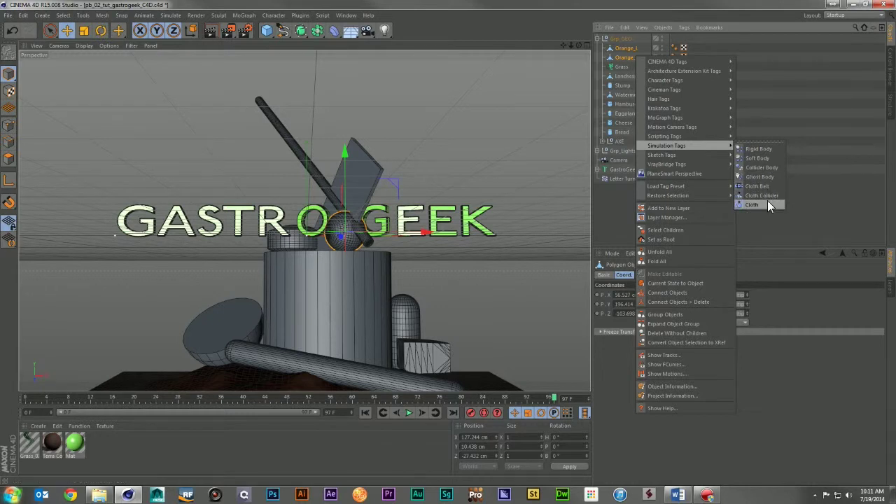
# Step: Move Orange_L and Orange_R out of Grp_GEO and tag both as Rigid Bodies
pyautogui.click(797, 242)
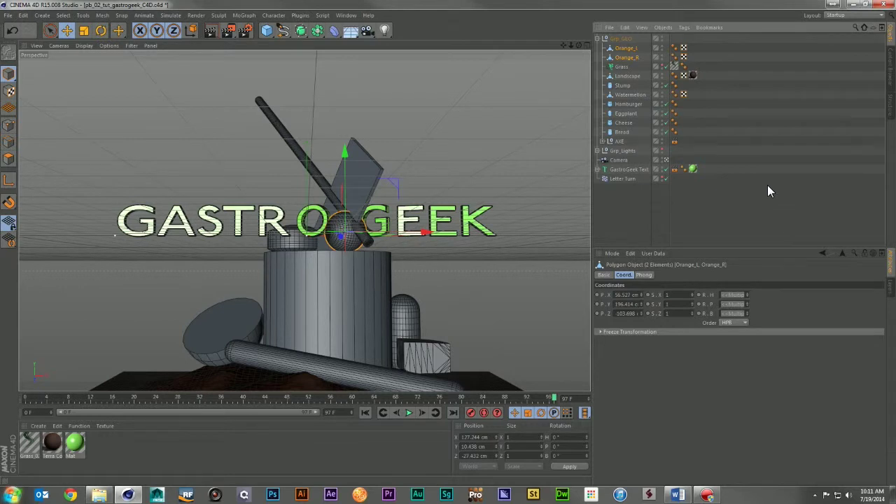
pyautogui.moveTo(628, 55); pyautogui.dragTo(628, 38)
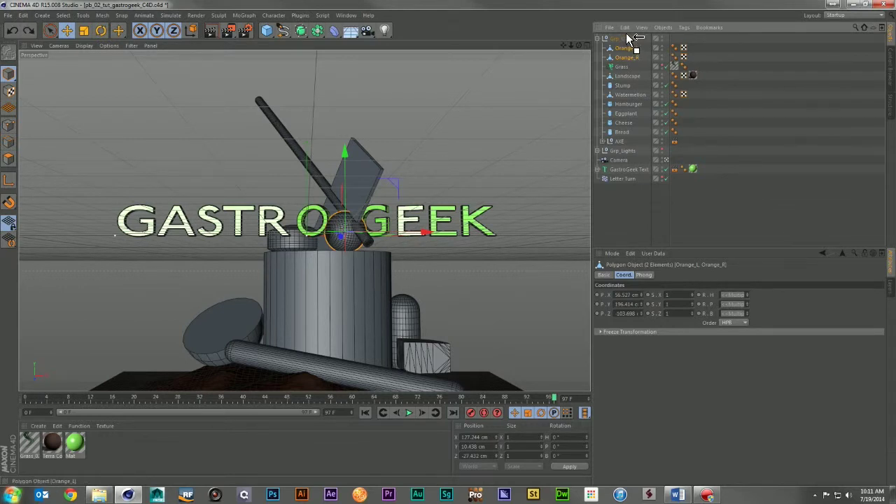
pyautogui.moveTo(627, 35); pyautogui.dragTo(627, 35)
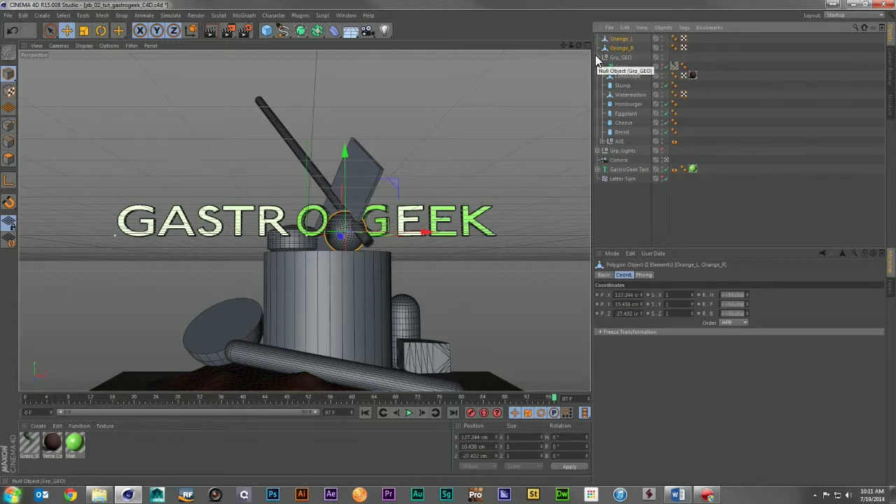
pyautogui.click(599, 57)
pyautogui.rightClick(614, 48)
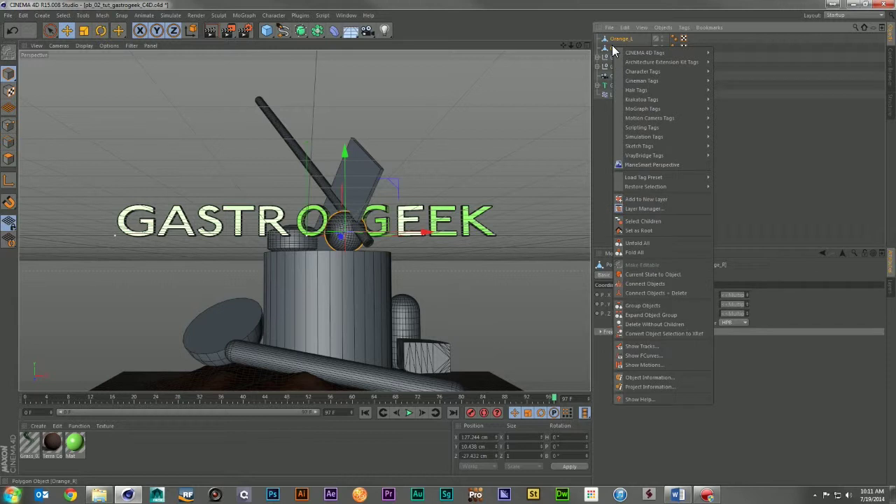
pyautogui.moveTo(693, 109)
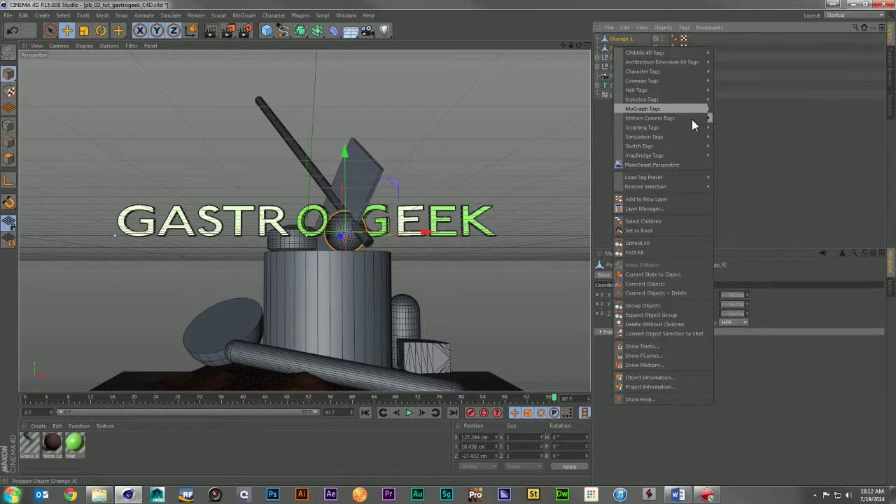
pyautogui.moveTo(690, 137)
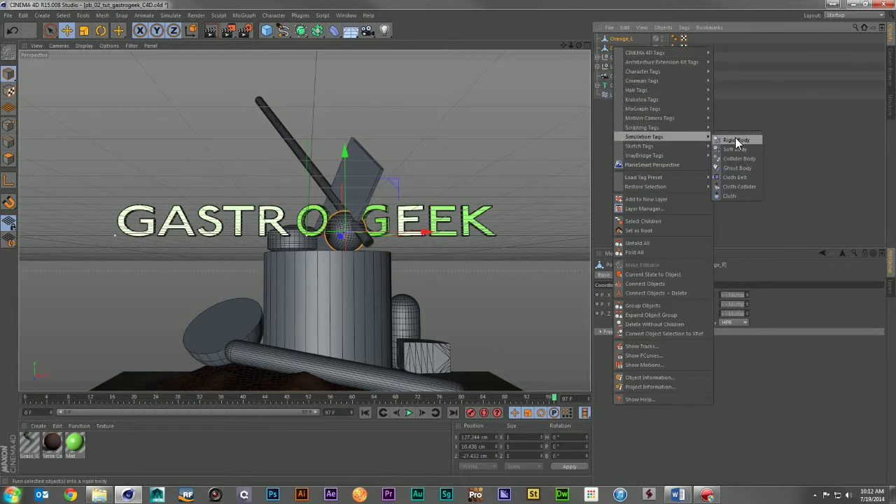
pyautogui.click(735, 139)
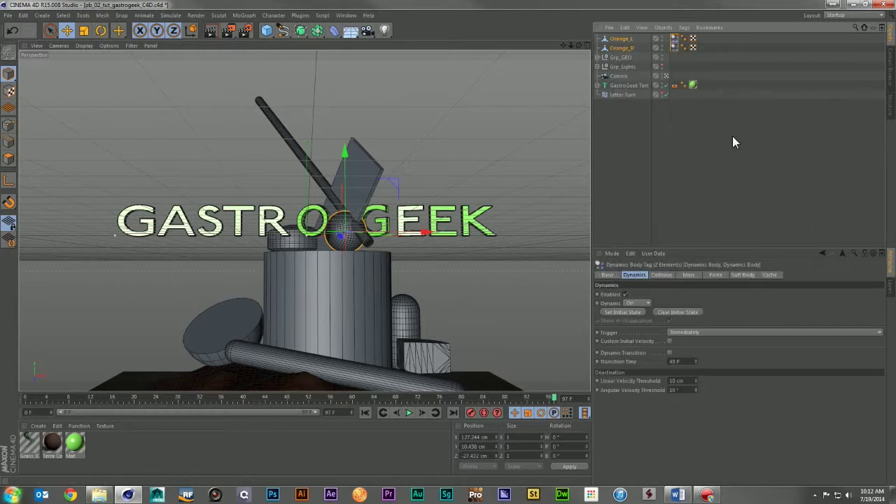
# Step: Give Grp_GEO a Collider Body tag applied to its children, then rewind to frame 0
pyautogui.click(626, 57)
pyautogui.rightClick(626, 57)
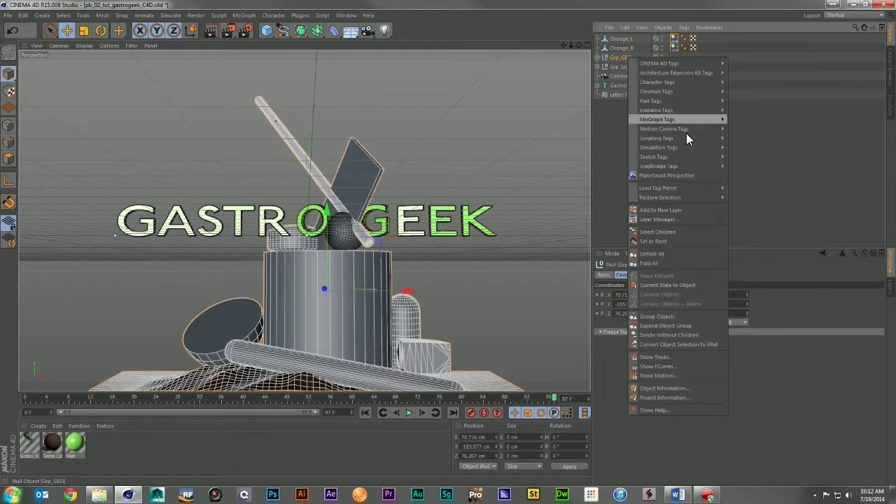
pyautogui.moveTo(685, 144)
pyautogui.click(752, 171)
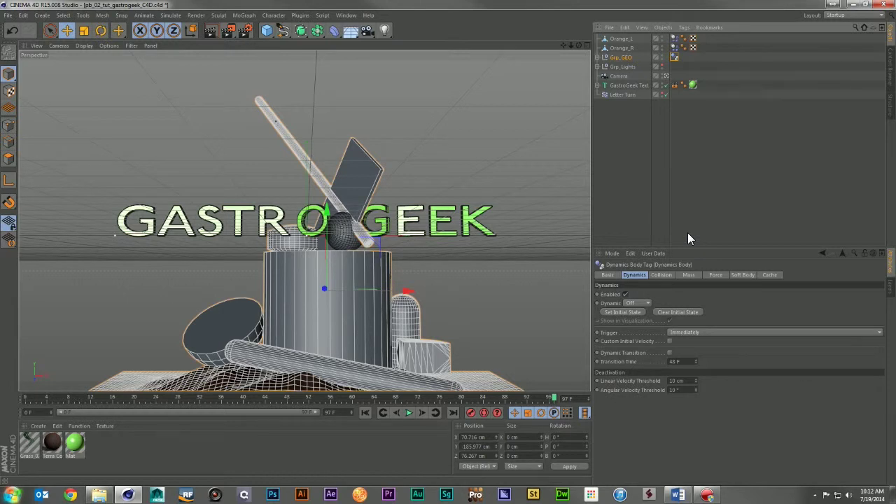
pyautogui.click(662, 274)
pyautogui.click(671, 294)
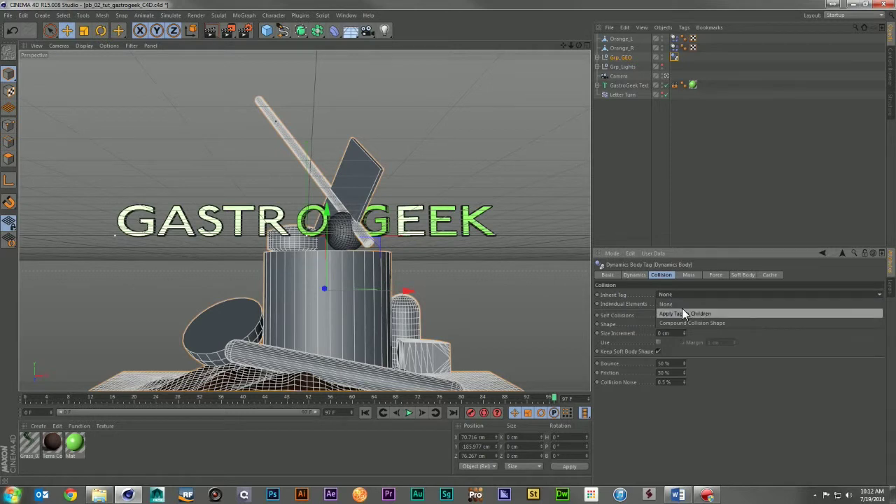
pyautogui.click(683, 313)
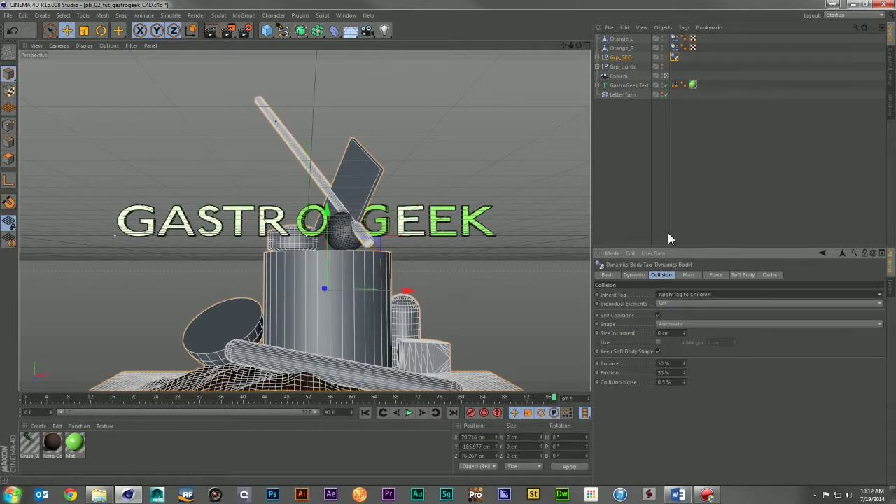
pyautogui.click(597, 58)
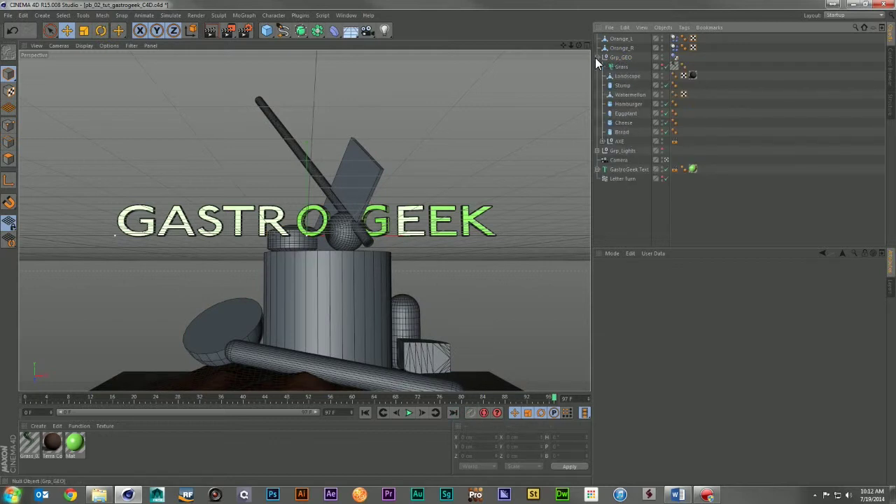
pyautogui.click(596, 57)
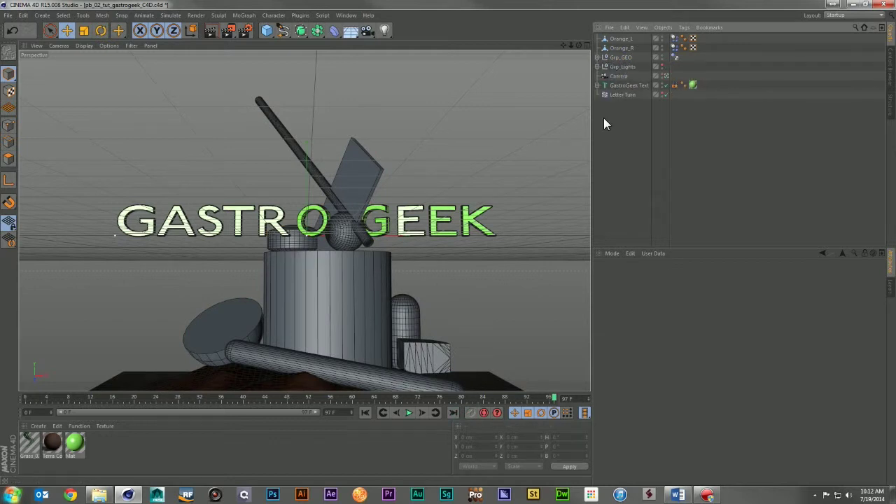
pyautogui.click(362, 414)
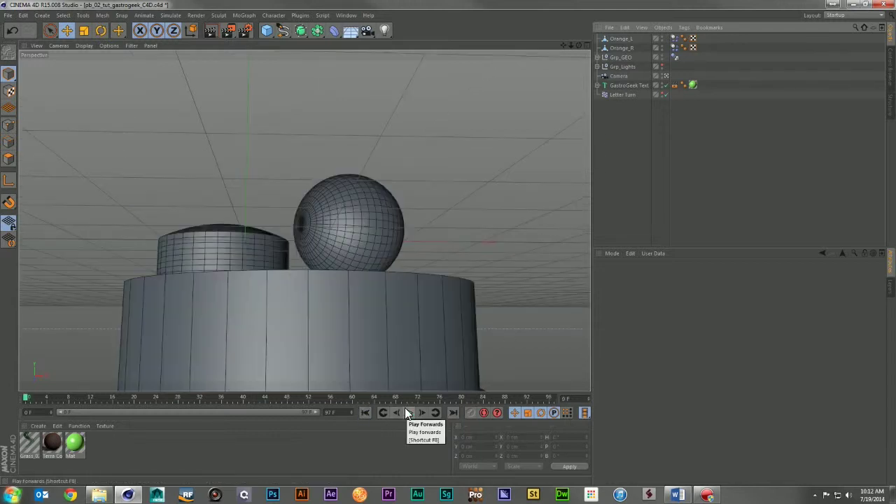
pyautogui.click(409, 413)
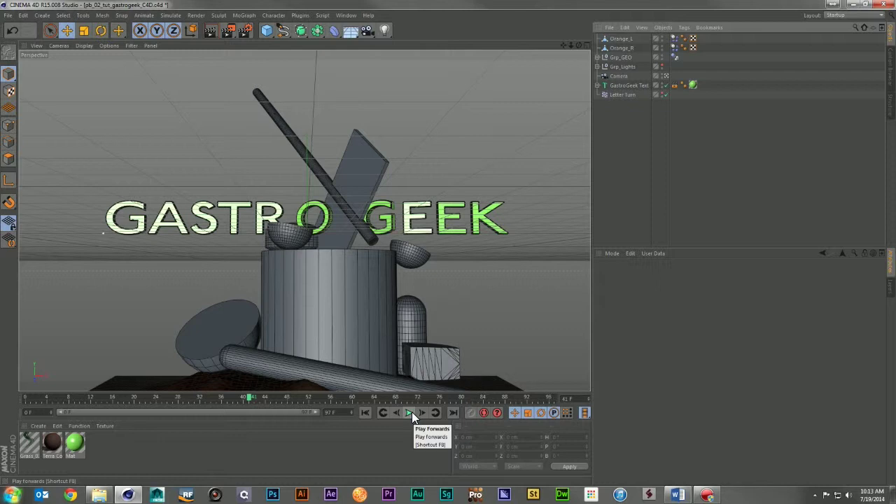
pyautogui.click(366, 412)
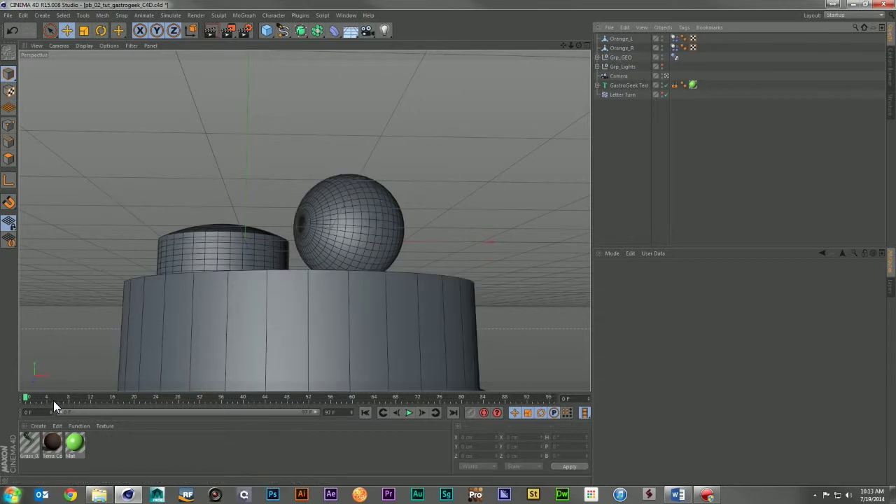
pyautogui.moveTo(27, 398); pyautogui.dragTo(4, 411)
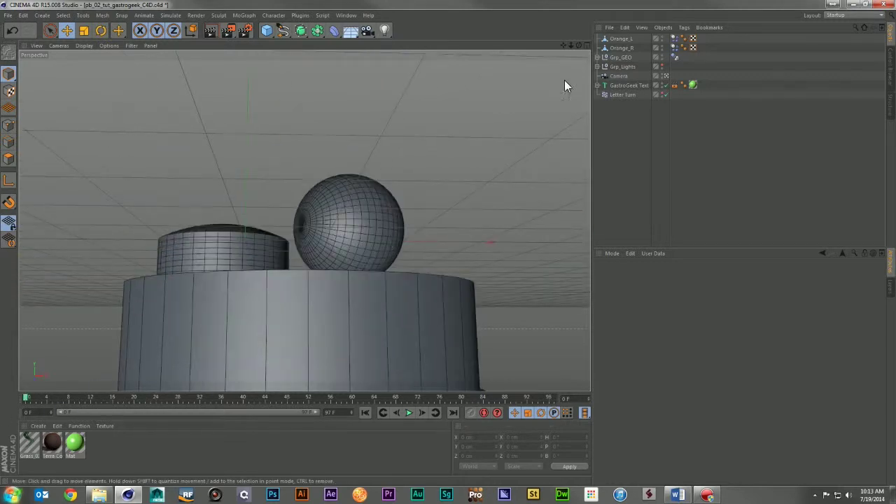
pyautogui.moveTo(671, 35); pyautogui.dragTo(675, 50)
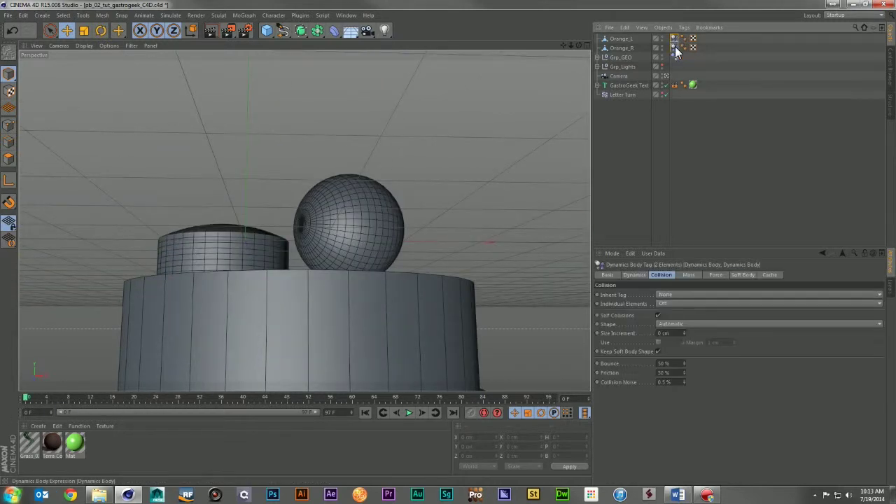
# Step: Set the Dynamics Body trigger to On Collision and test-play the simulation
pyautogui.click(632, 275)
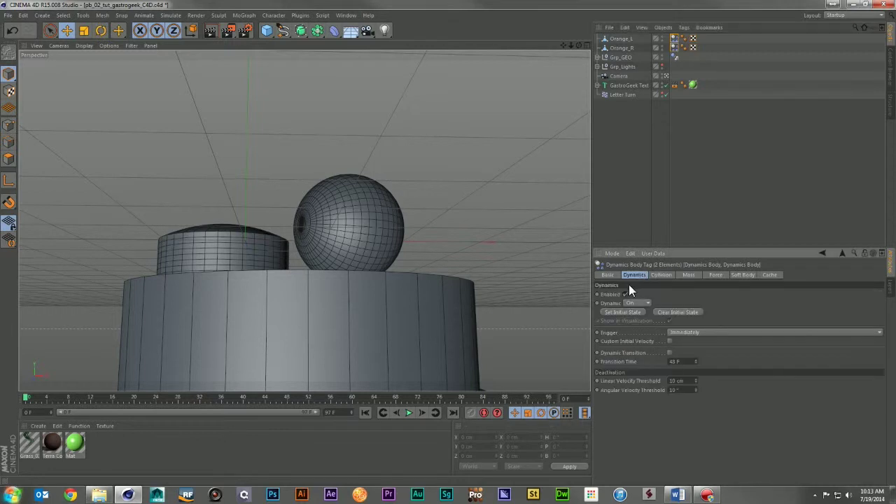
pyautogui.click(688, 334)
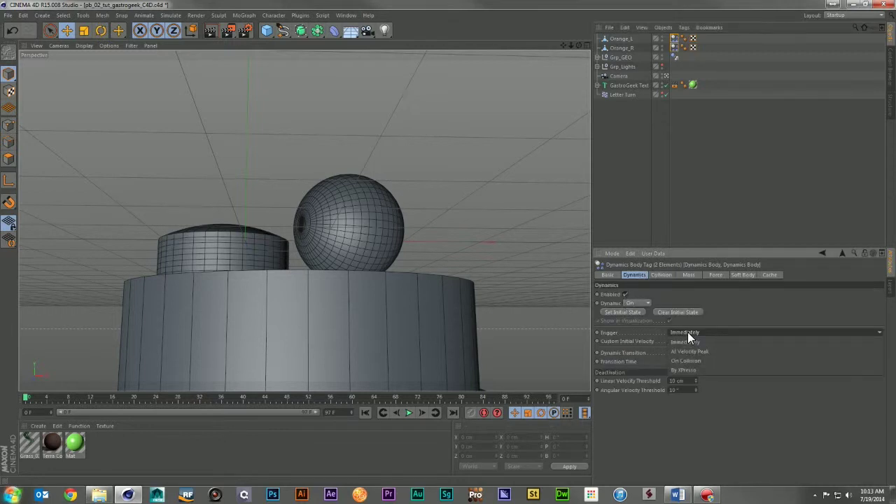
pyautogui.click(686, 361)
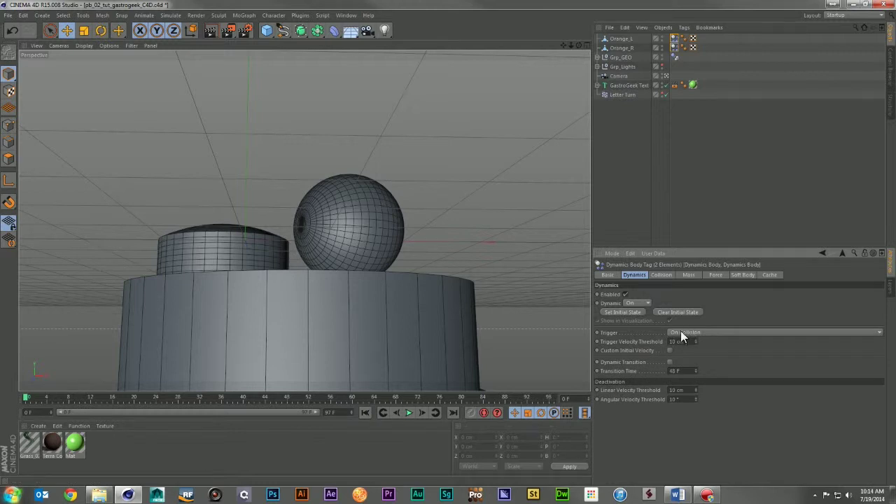
pyautogui.click(410, 412)
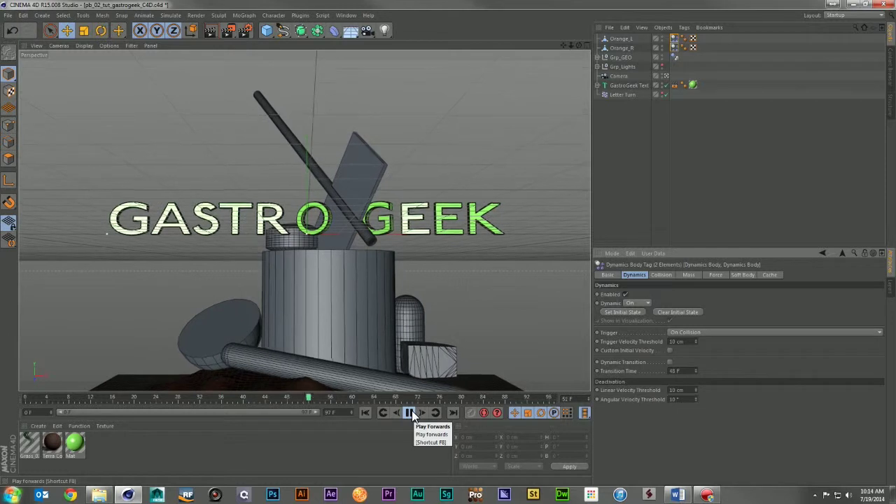
pyautogui.click(410, 412)
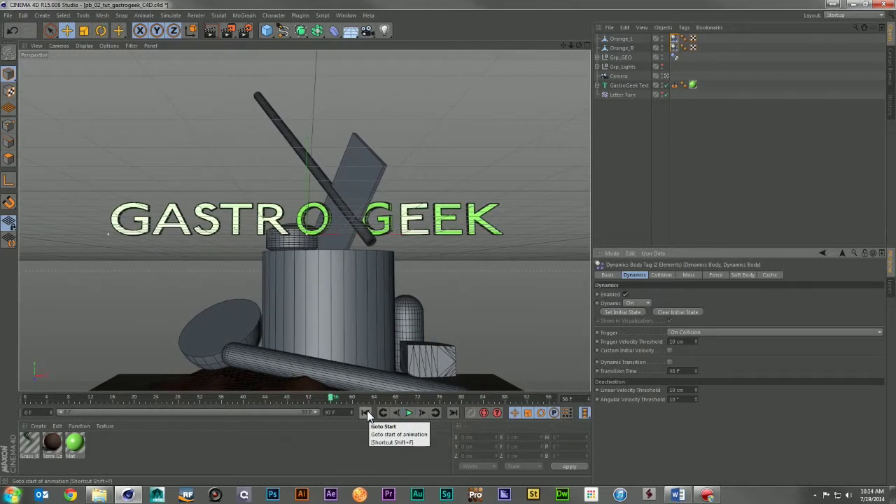
pyautogui.click(367, 412)
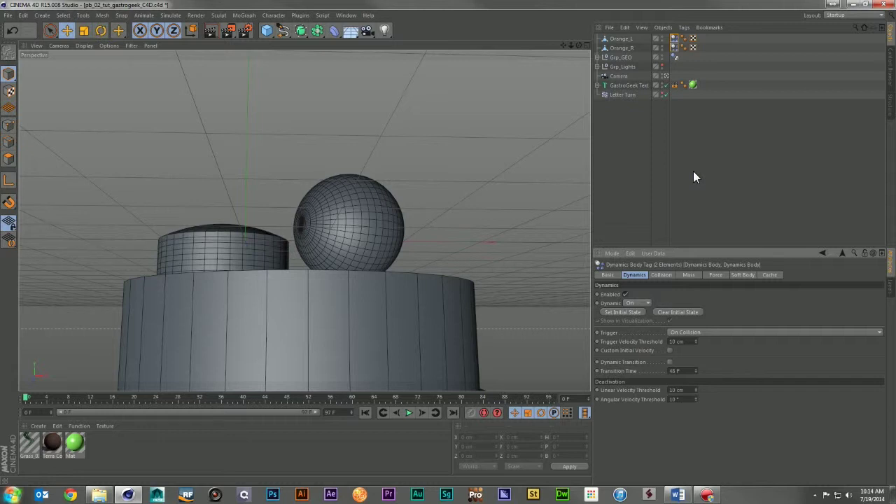
# Step: Switch the trigger to Immediately and scrub the timeline to frame 22
pyautogui.click(728, 330)
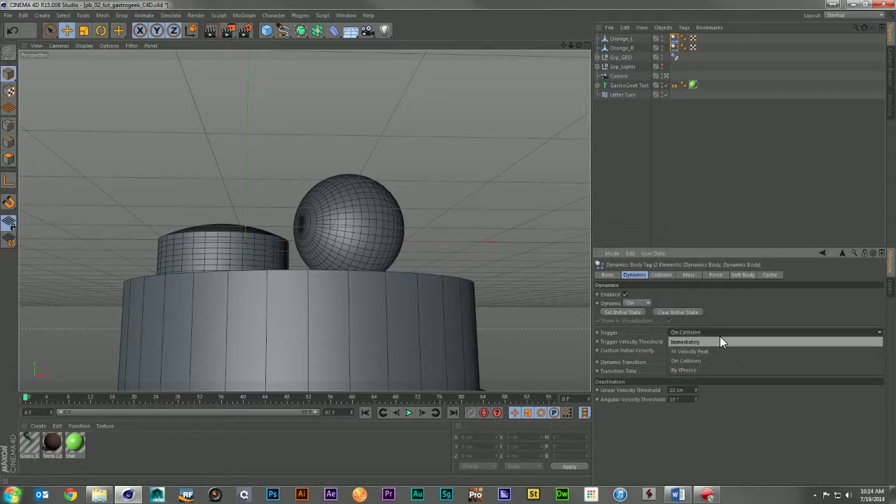
pyautogui.click(722, 342)
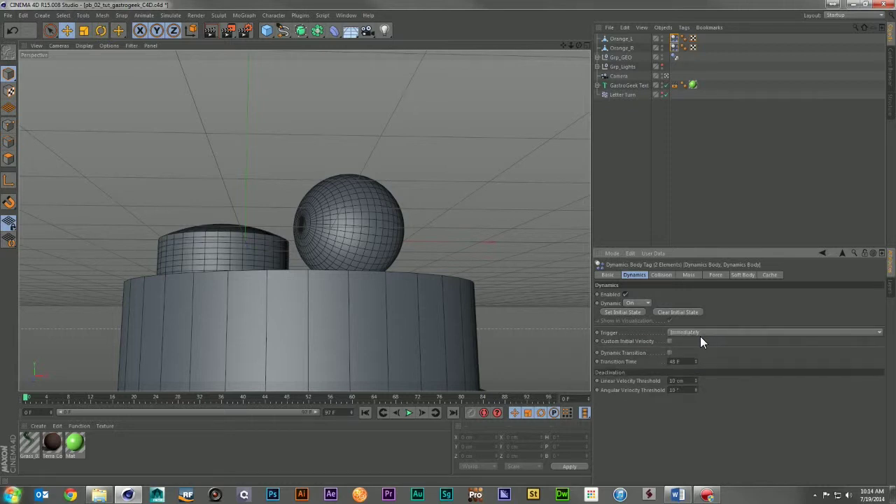
pyautogui.click(54, 398)
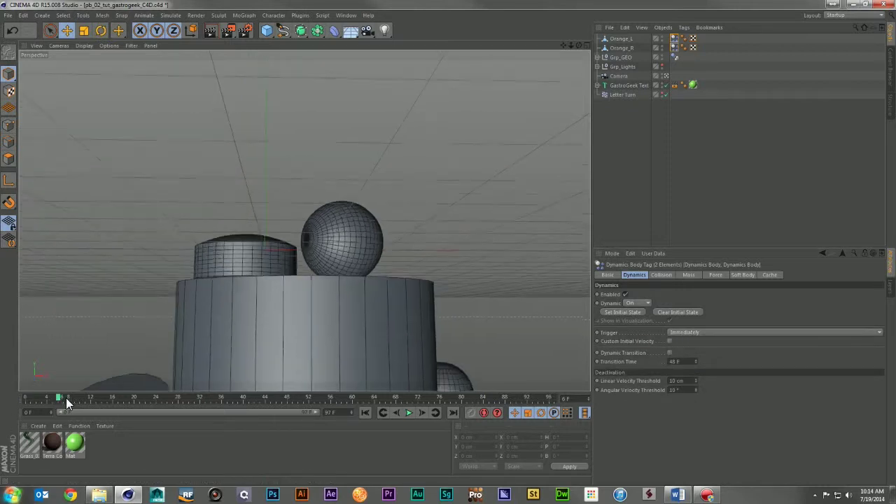
pyautogui.moveTo(66, 399); pyautogui.dragTo(144, 399)
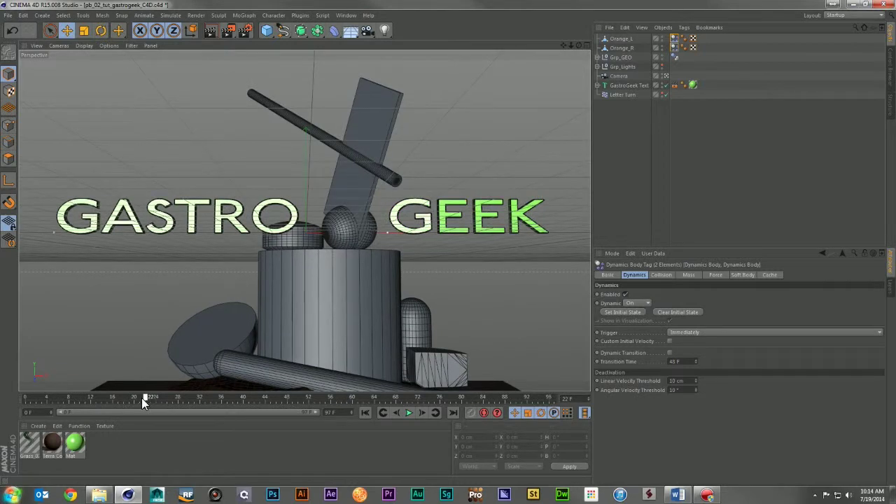
# Step: Keyframe Dynamic On at frame 22 and Off at frame 21
pyautogui.click(396, 413)
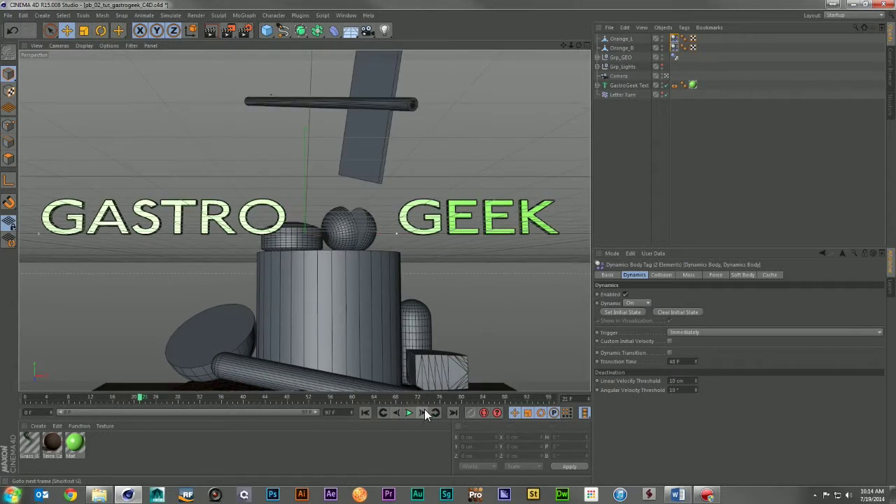
pyautogui.click(423, 411)
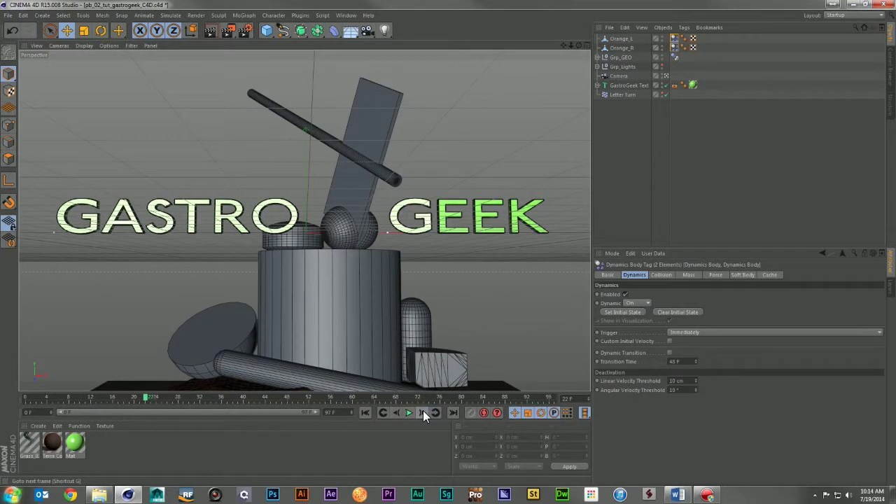
pyautogui.click(596, 303)
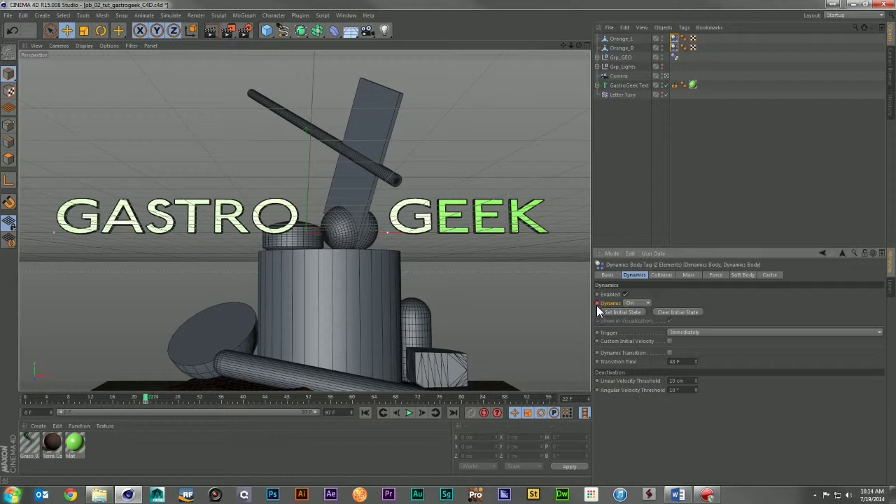
pyautogui.click(402, 410)
pyautogui.click(636, 303)
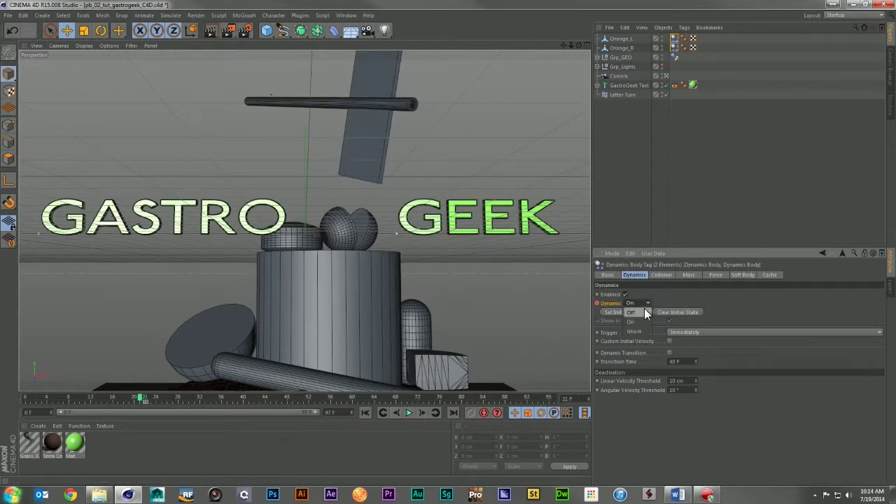
pyautogui.click(638, 312)
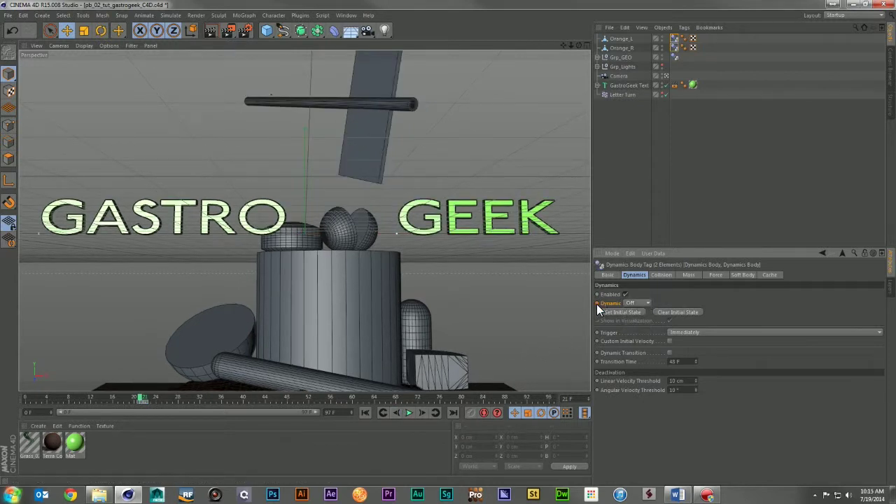
# Step: Rewind and play the simulation to check when the halves activate
pyautogui.click(367, 412)
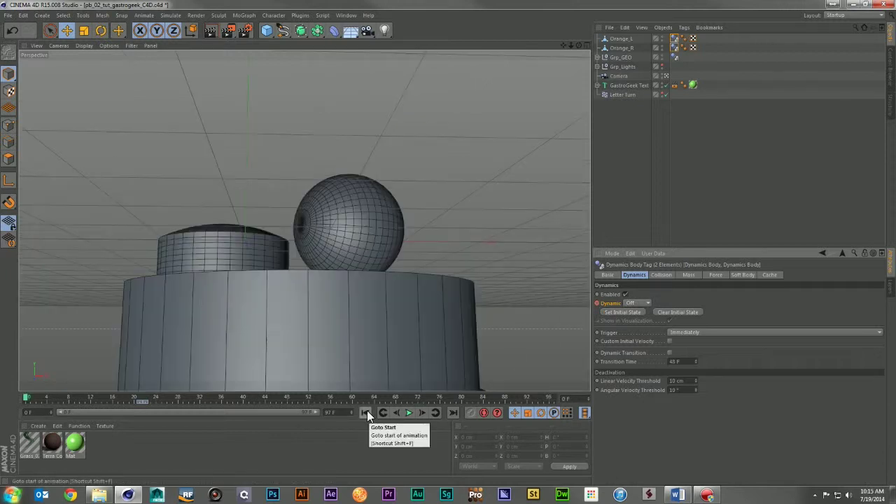
pyautogui.click(408, 412)
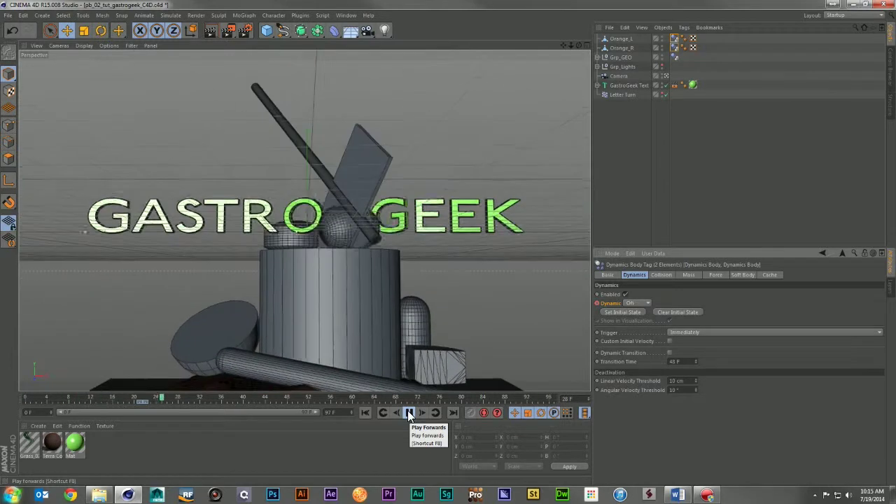
pyautogui.click(411, 413)
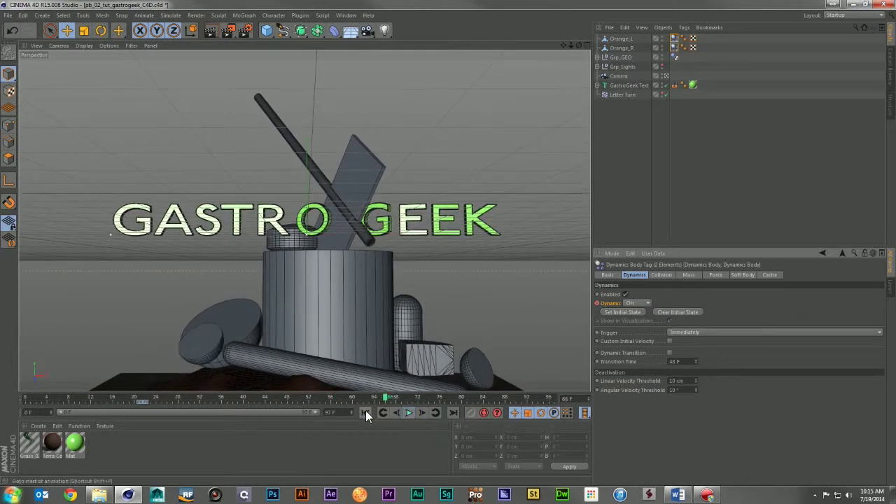
pyautogui.click(365, 413)
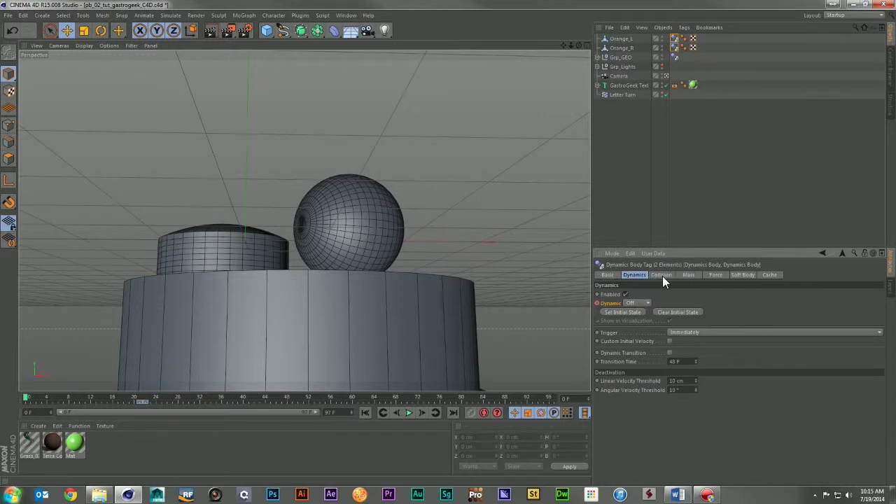
# Step: Enable Custom Initial Velocity, set linear X to 500 cm, and test-play it
pyautogui.click(670, 341)
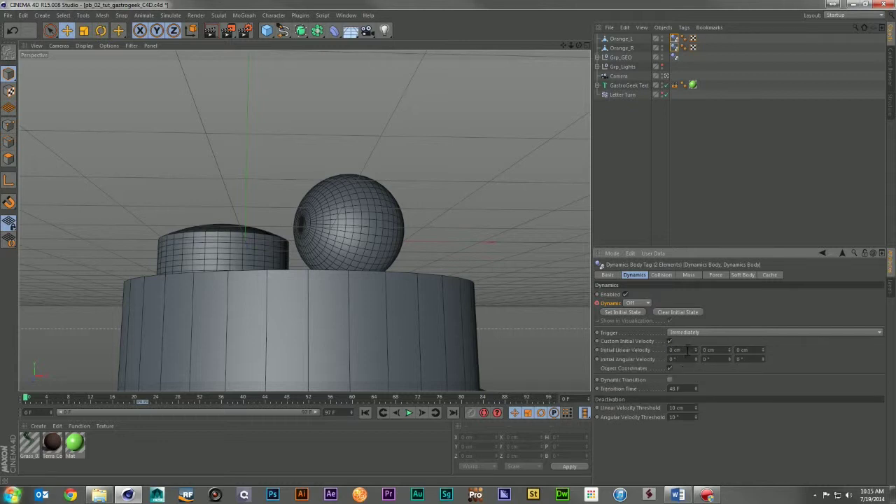
pyautogui.click(688, 350)
pyautogui.write('500')
pyautogui.press('Return')
pyautogui.click(408, 413)
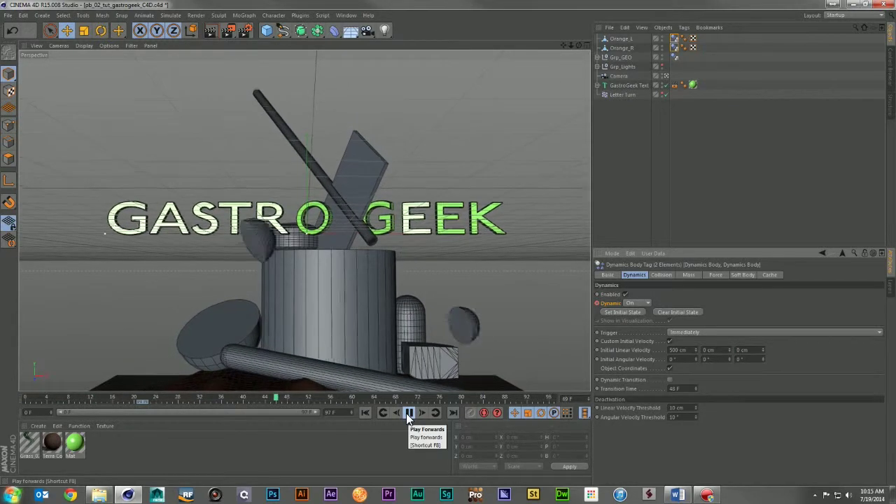
pyautogui.click(408, 413)
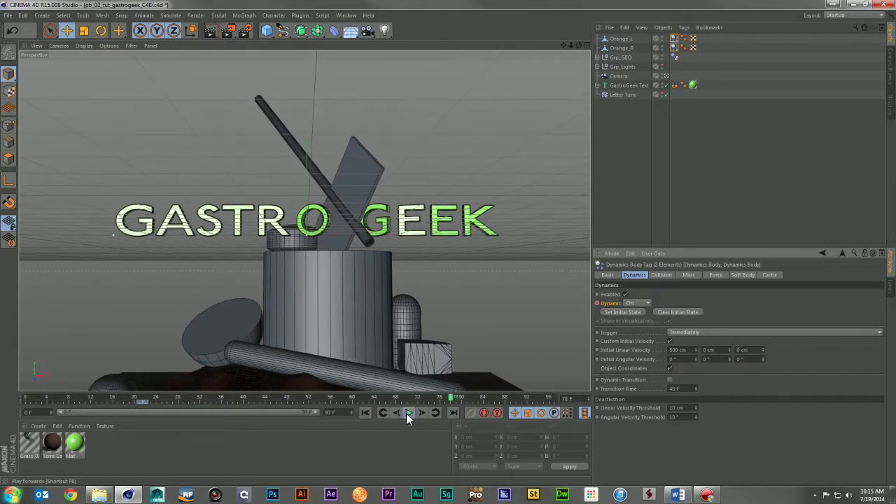
pyautogui.click(365, 413)
# Step: Try a Y initial linear velocity of 200 cm and test-play it
pyautogui.click(709, 350)
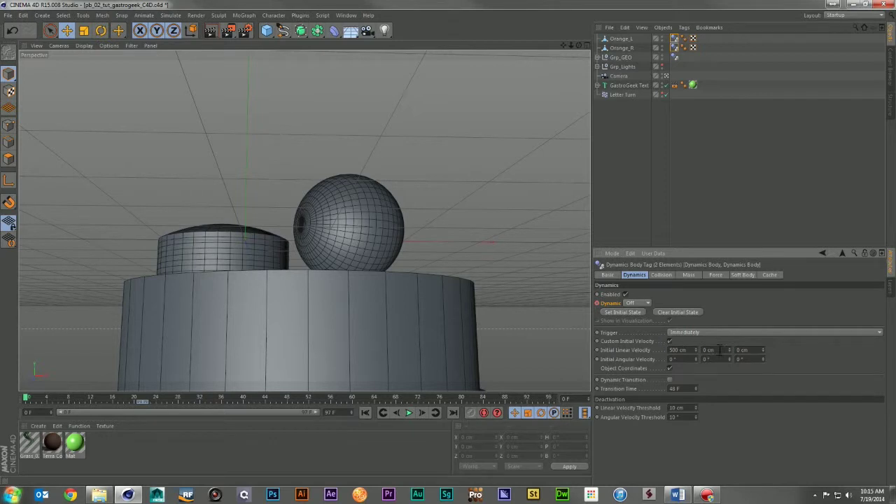
pyautogui.write('200')
pyautogui.click(409, 413)
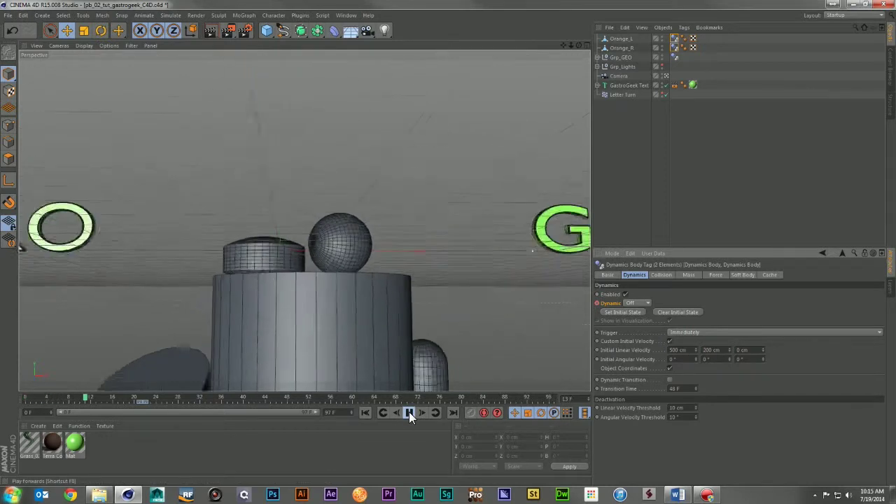
pyautogui.click(409, 412)
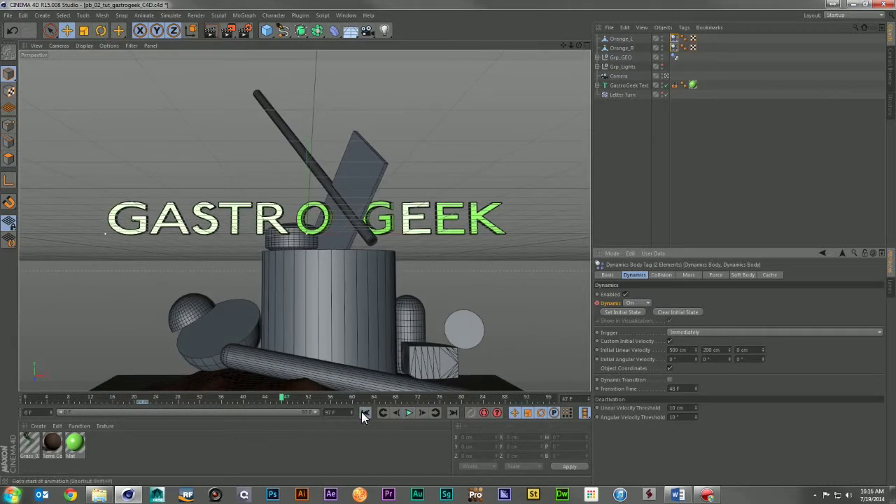
pyautogui.click(364, 413)
# Step: Raise the Y initial velocity to 2000 cm and replay to check the push
pyautogui.click(718, 351)
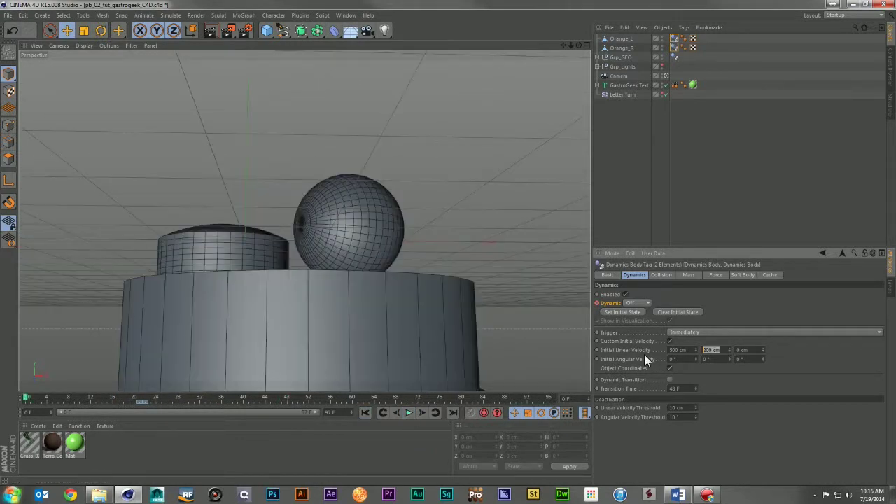
pyautogui.write('2000')
pyautogui.press('Return')
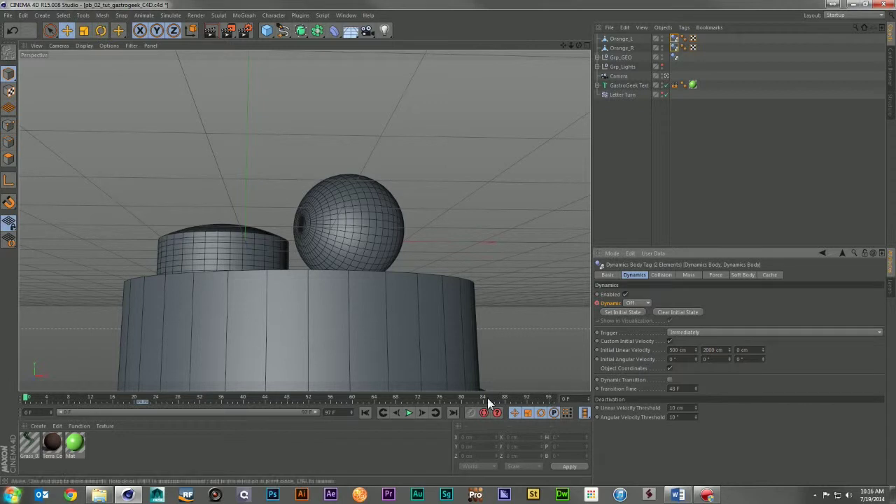
pyautogui.click(413, 412)
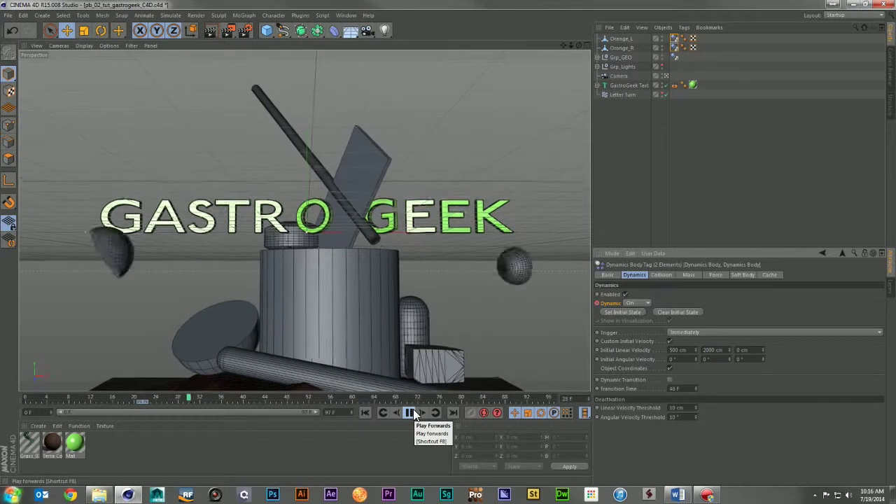
pyautogui.click(412, 413)
pyautogui.click(366, 412)
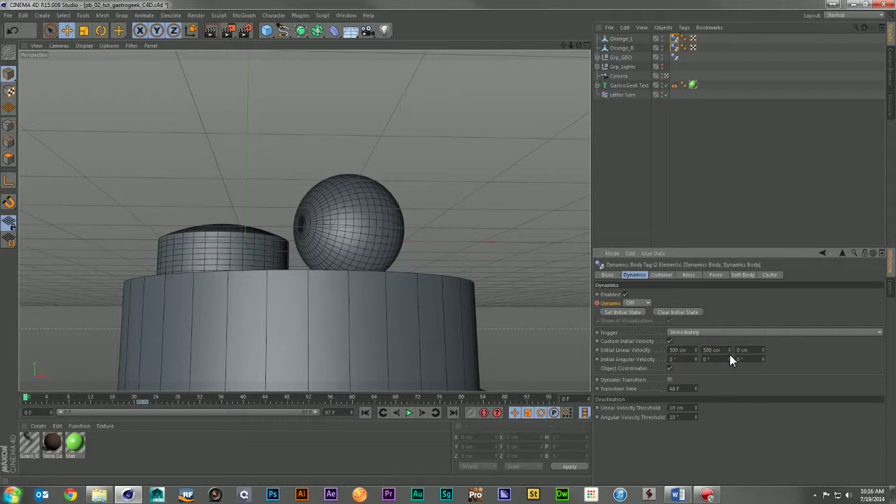
pyautogui.click(405, 413)
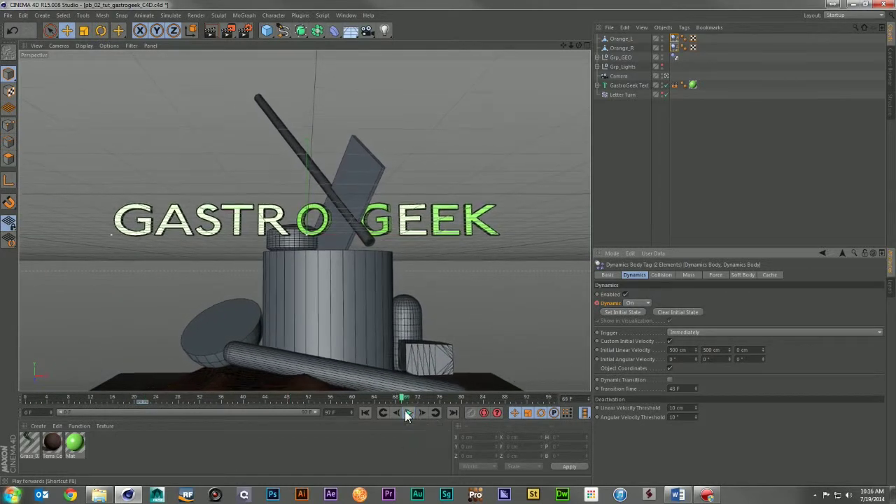
pyautogui.click(408, 414)
# Step: Try 90° initial angular velocity values and test-play the spin
pyautogui.click(366, 413)
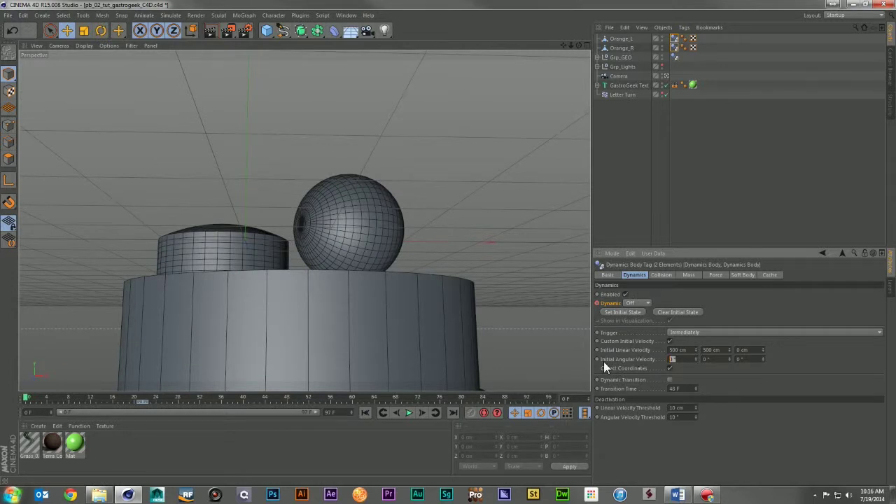
pyautogui.write('90')
pyautogui.click(707, 359)
pyautogui.write('90')
pyautogui.press('Return')
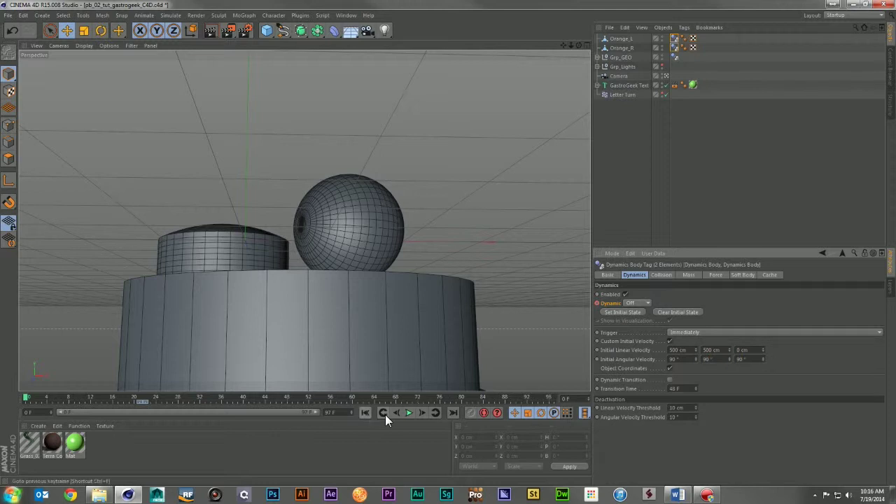
pyautogui.click(408, 414)
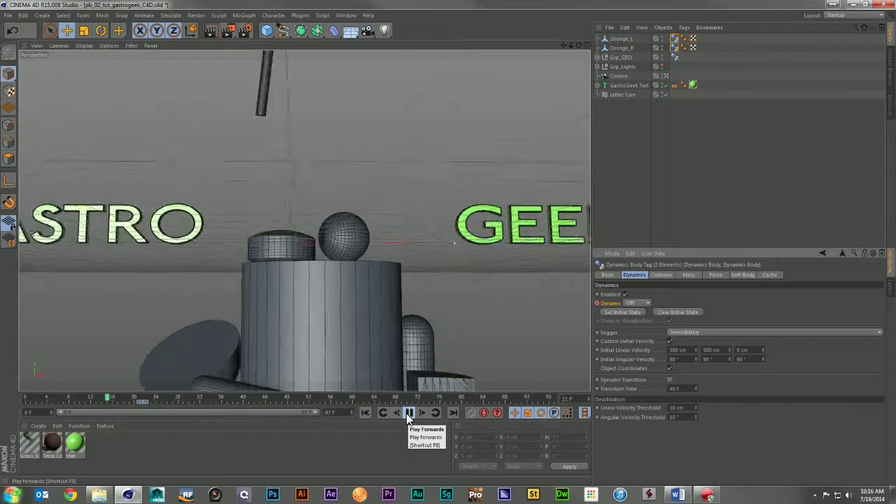
pyautogui.click(408, 413)
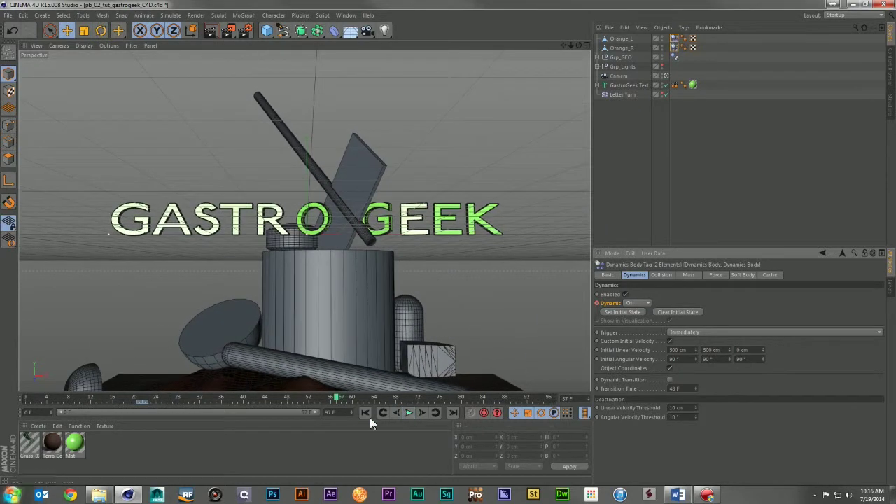
pyautogui.click(365, 412)
# Step: Set the initial angular velocity to 360° on H, P and B and preview
pyautogui.click(692, 360)
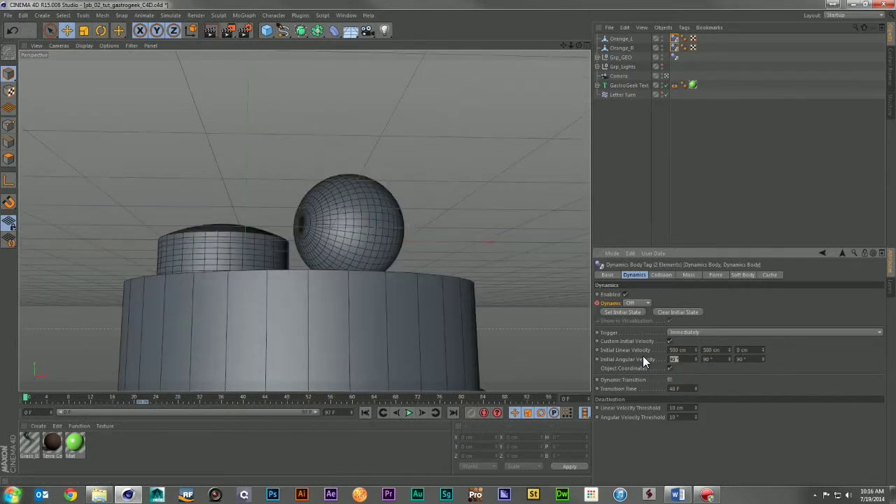
pyautogui.write('360')
pyautogui.press('Return')
pyautogui.click(714, 360)
pyautogui.doubleClick(747, 359)
pyautogui.click(407, 413)
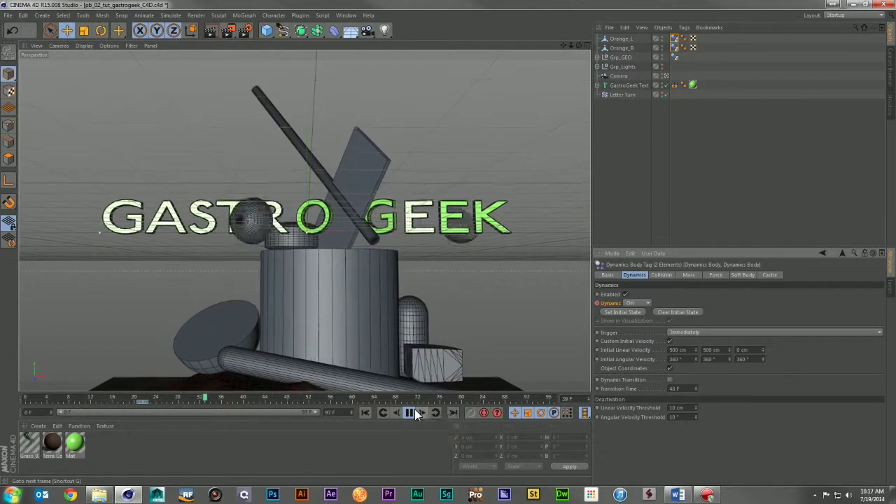
pyautogui.click(413, 413)
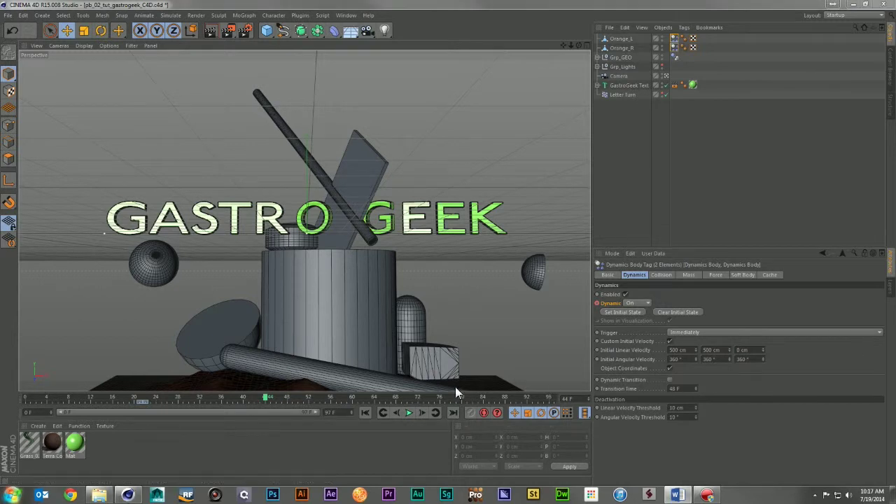
pyautogui.click(365, 413)
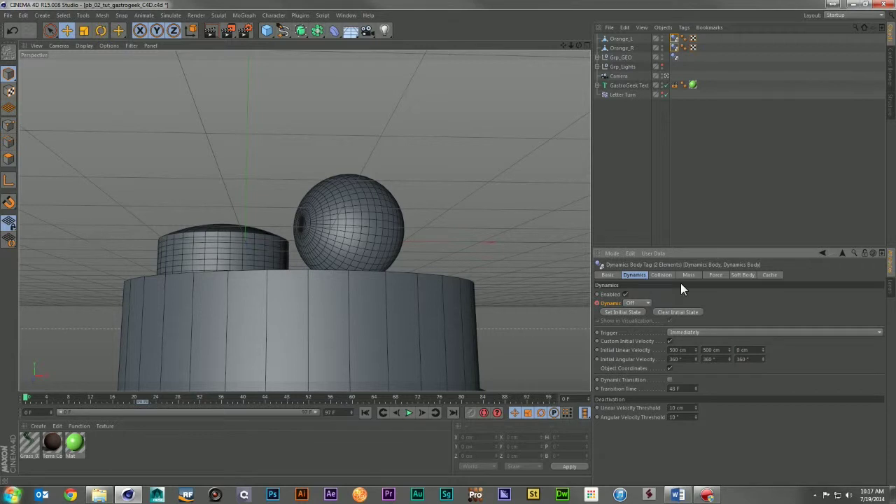
# Step: Bake the project dynamics simulation to cache via Project Settings (Ctrl+D)
pyautogui.hotkey('ctrl', 'd')
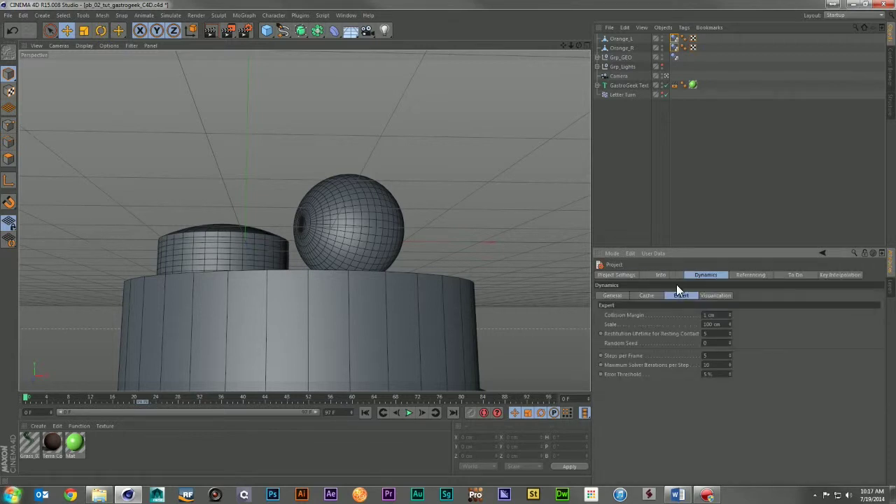
pyautogui.click(650, 295)
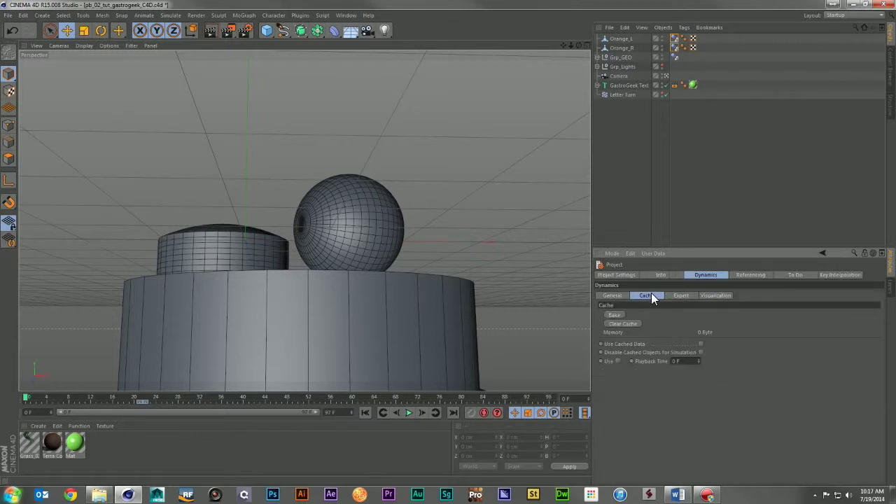
pyautogui.click(615, 315)
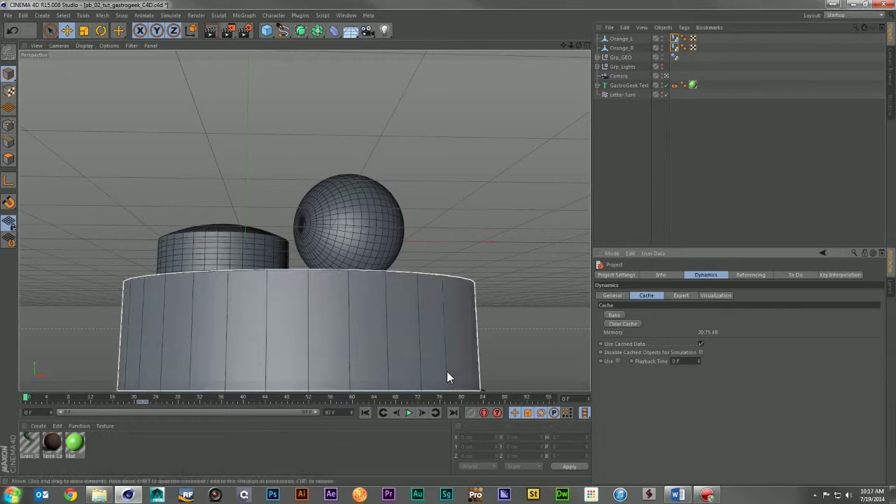
# Step: Play and scrub the cached simulation around frames 21–30, then return to frame 0
pyautogui.click(413, 412)
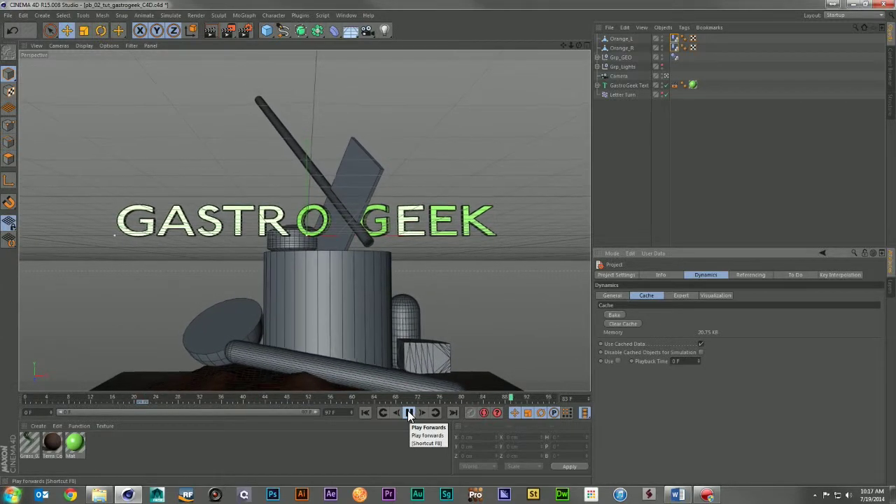
pyautogui.click(410, 414)
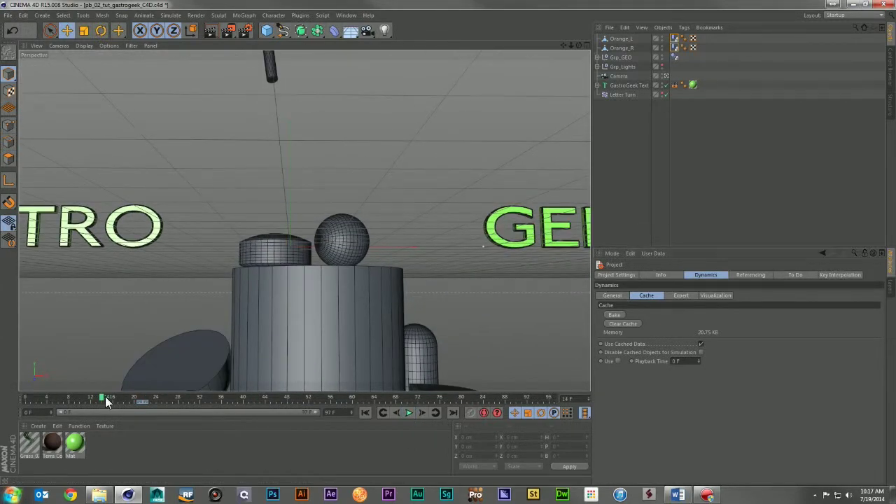
pyautogui.moveTo(105, 397); pyautogui.dragTo(142, 398)
pyautogui.moveTo(216, 404)
pyautogui.mouseDown()
pyautogui.moveTo(272, 406)
pyautogui.moveTo(138, 402)
pyautogui.moveTo(288, 413)
pyautogui.moveTo(233, 396)
pyautogui.mouseUp()
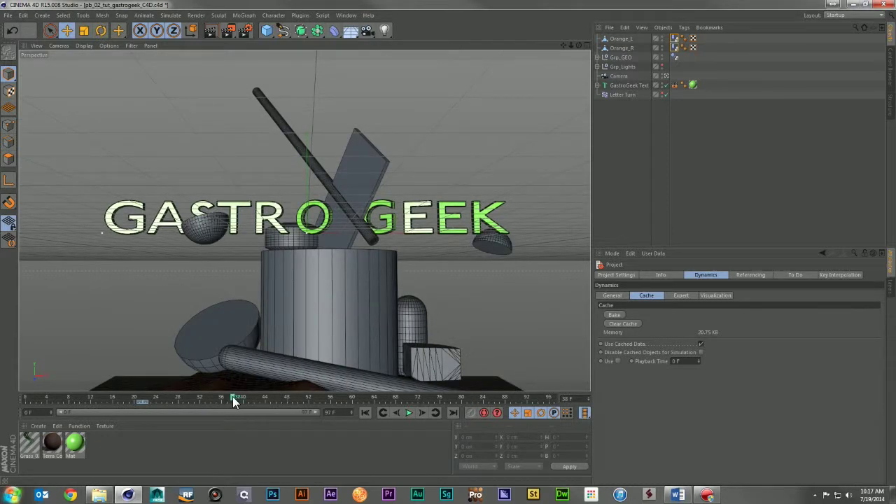
pyautogui.click(365, 410)
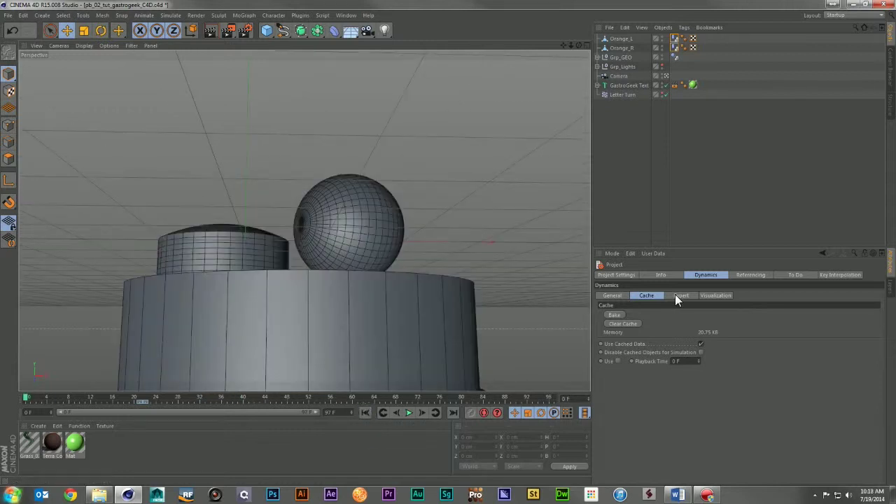
# Step: Preview the simulation speed, then set project dynamics Gravity to 1000 cm
pyautogui.click(677, 297)
pyautogui.click(612, 295)
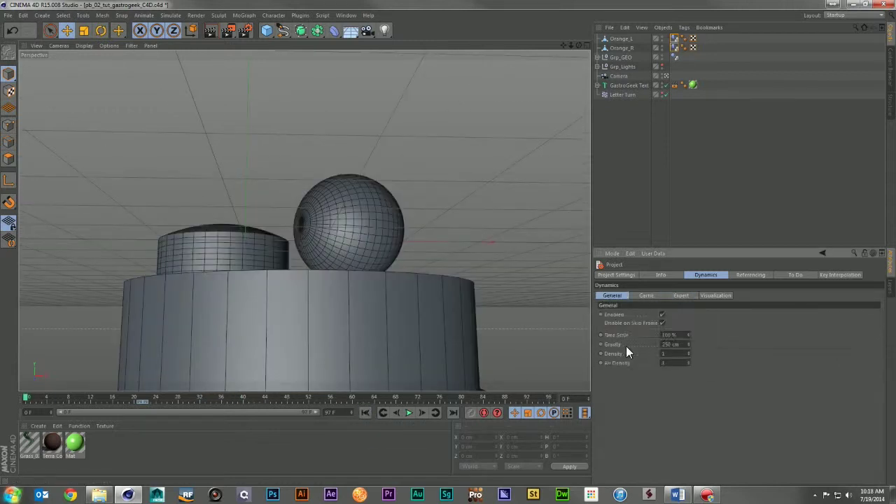
pyautogui.click(408, 413)
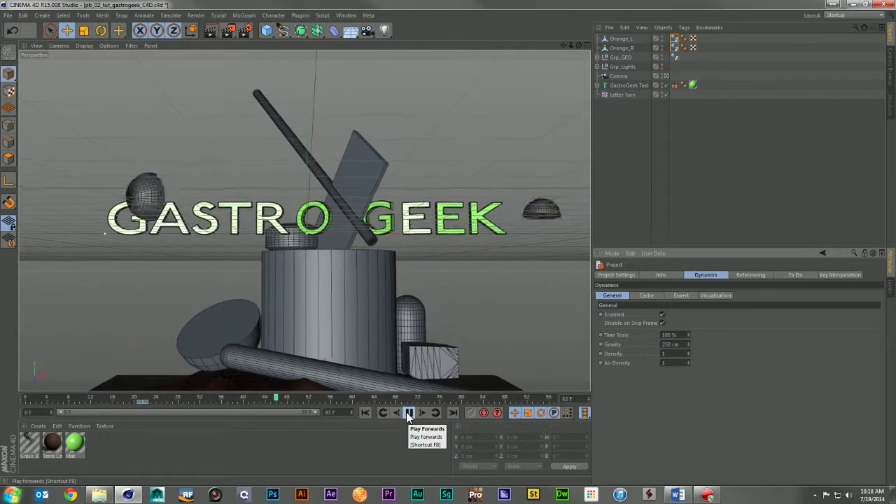
pyautogui.click(409, 413)
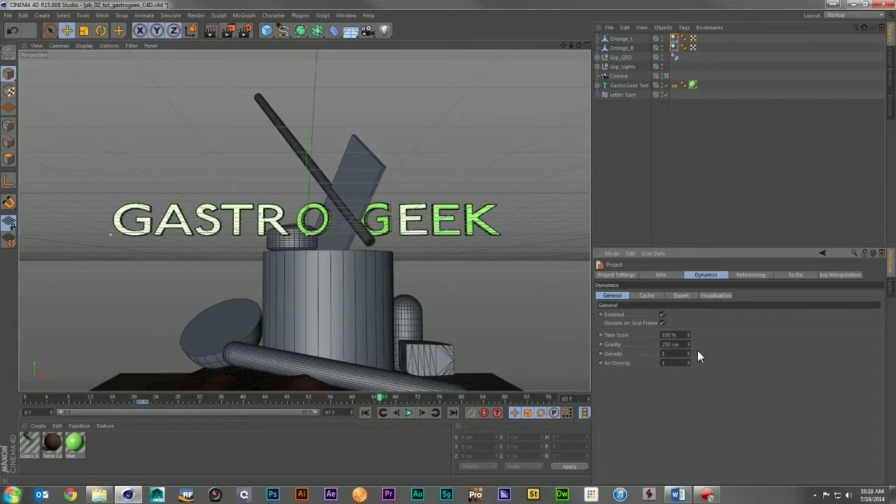
pyautogui.doubleClick(676, 345)
pyautogui.write('1000')
pyautogui.press('Return')
# Step: Try a Time Scale of 25 % and play the slowed simulation
pyautogui.click(678, 334)
pyautogui.write('25')
pyautogui.press('Return')
pyautogui.click(367, 412)
pyautogui.click(409, 412)
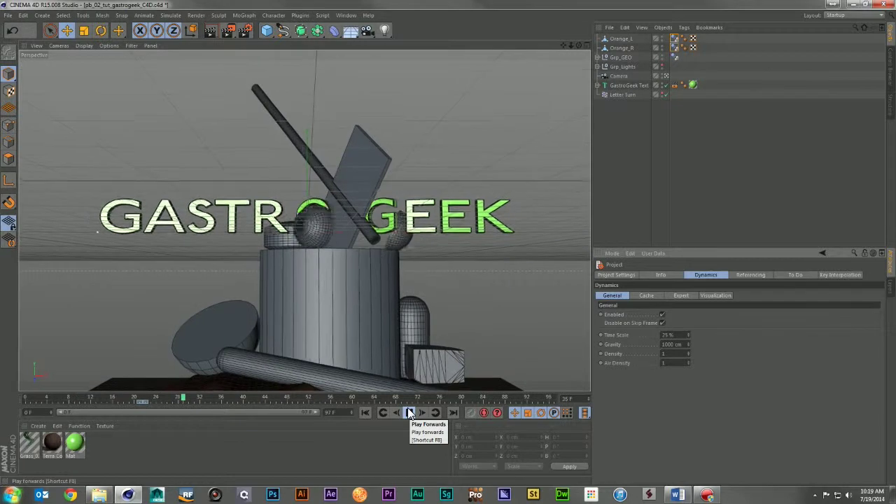
pyautogui.click(410, 414)
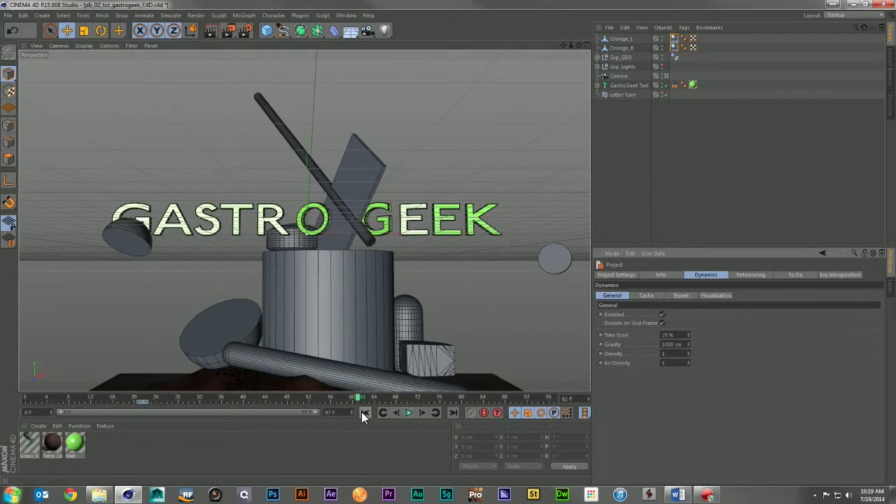
pyautogui.click(364, 412)
# Step: Restore the Time Scale to 100 % and play the simulation
pyautogui.click(669, 335)
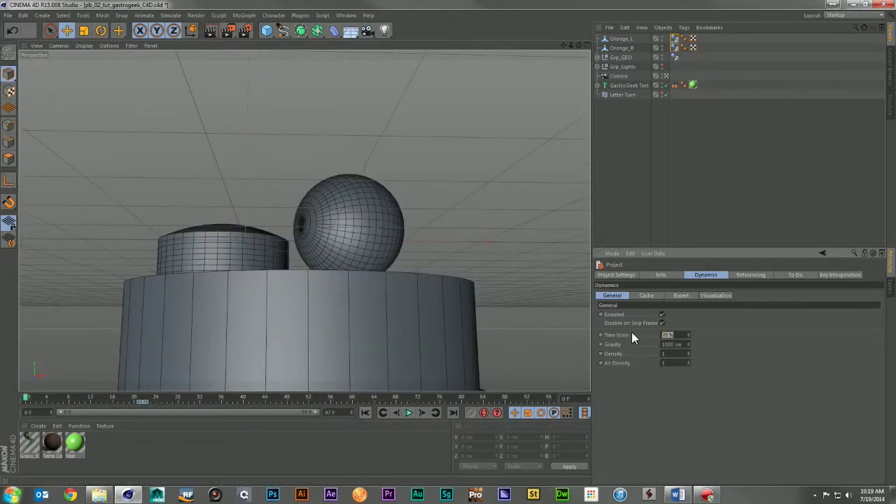
pyautogui.write('100')
pyautogui.press('Return')
pyautogui.click(409, 413)
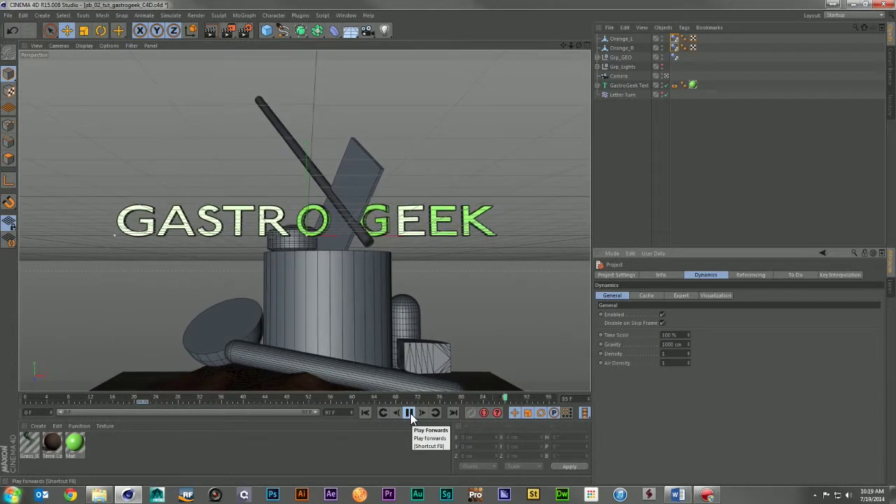
pyautogui.click(362, 412)
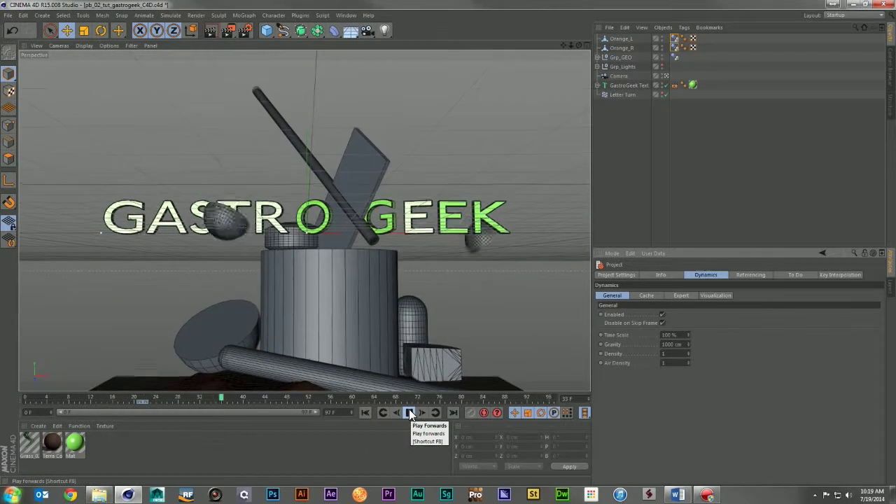